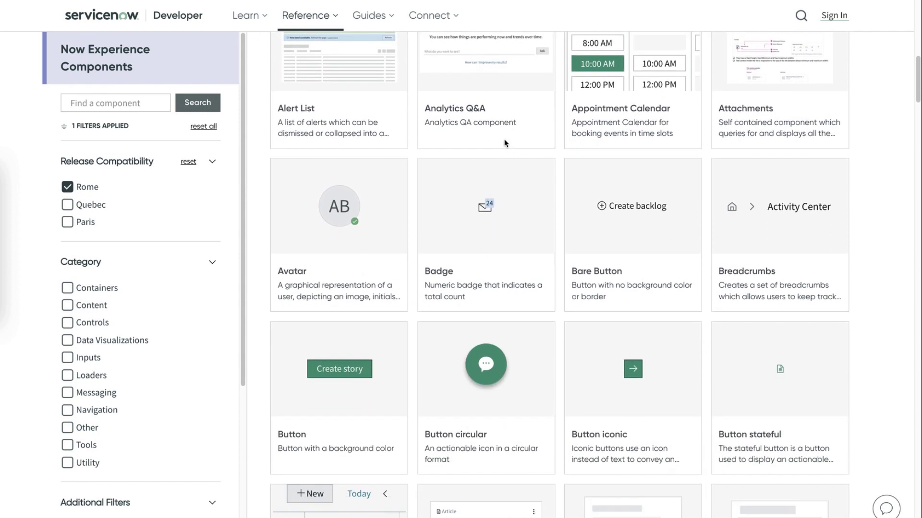
scroll(505, 143, down, 10)
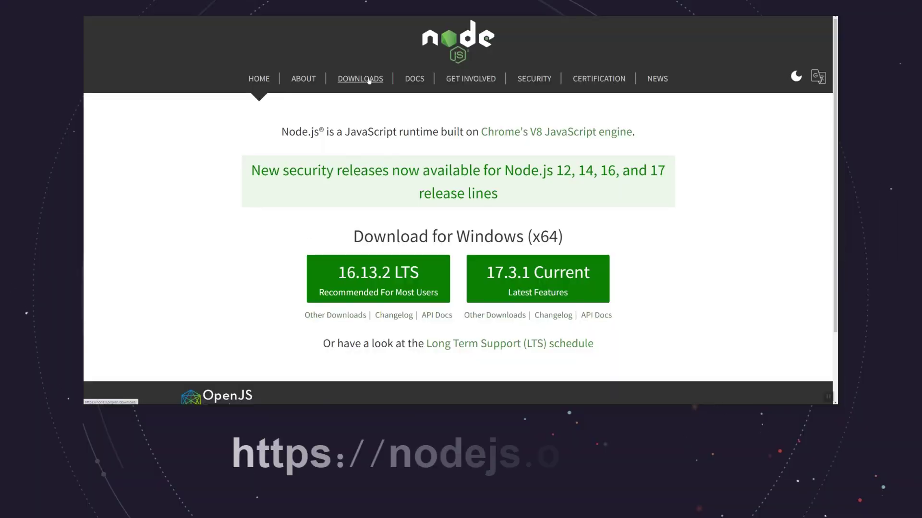
Find 12.16.1 in the Node.js Previous Releases table and open its downloads file index.
click(360, 78)
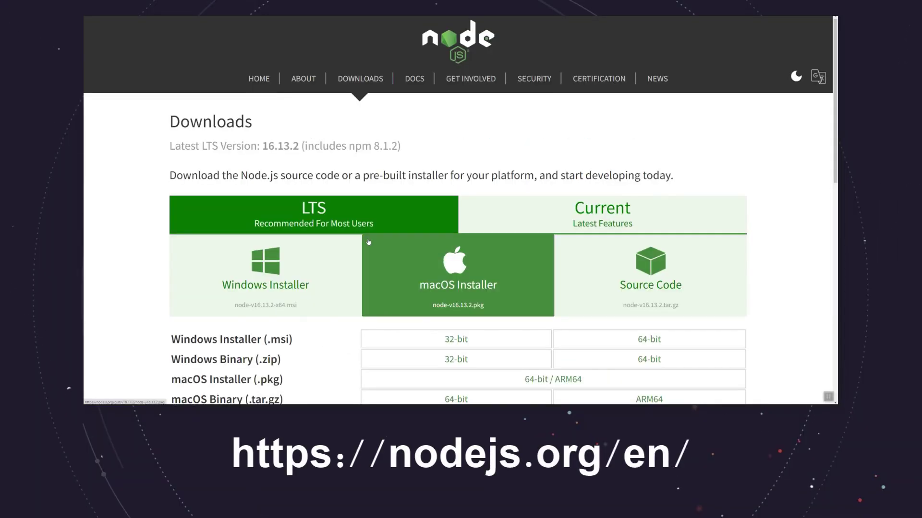
scroll(381, 217, down, 2)
scroll(371, 238, down, 3)
scroll(367, 242, down, 3)
scroll(368, 242, down, 3)
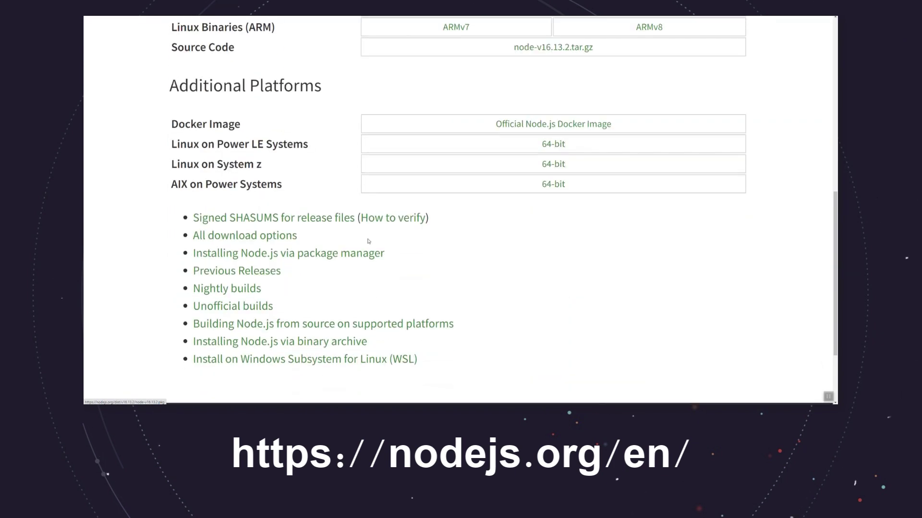
scroll(368, 242, down, 2)
click(231, 245)
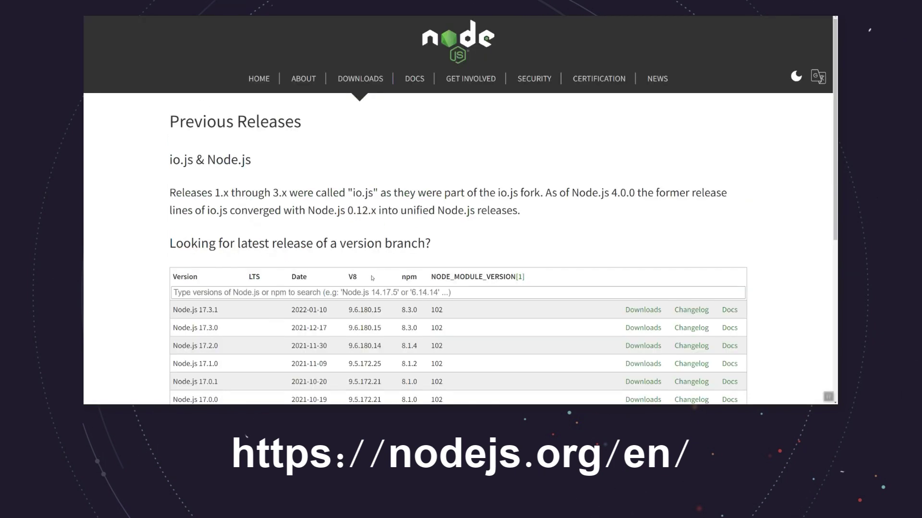
scroll(372, 277, down, 3)
click(274, 175)
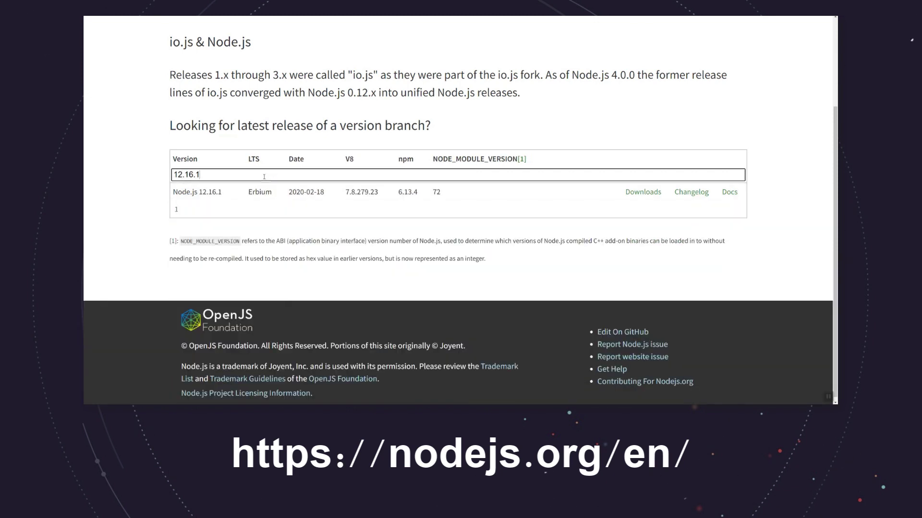
click(641, 192)
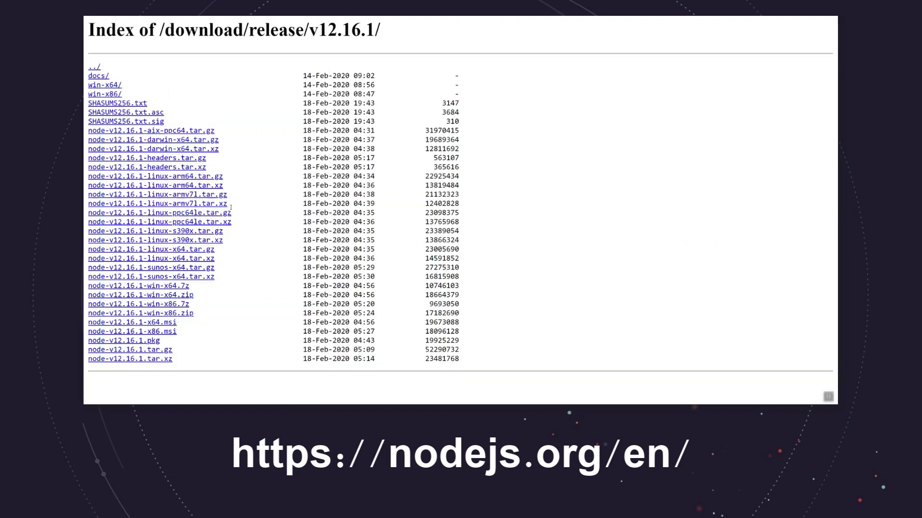
Install Node.js v12.16.1 from the win-x64 .msi with the default folder and native-module tools.
click(104, 85)
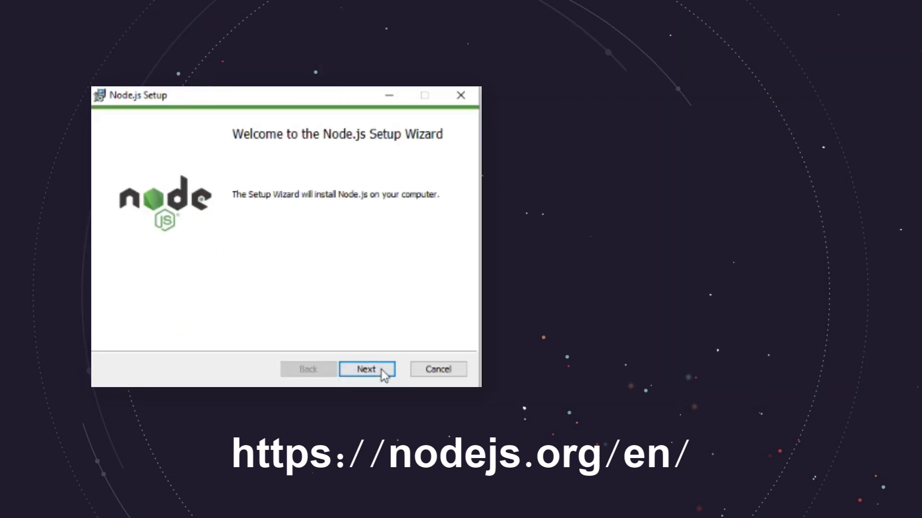
click(370, 370)
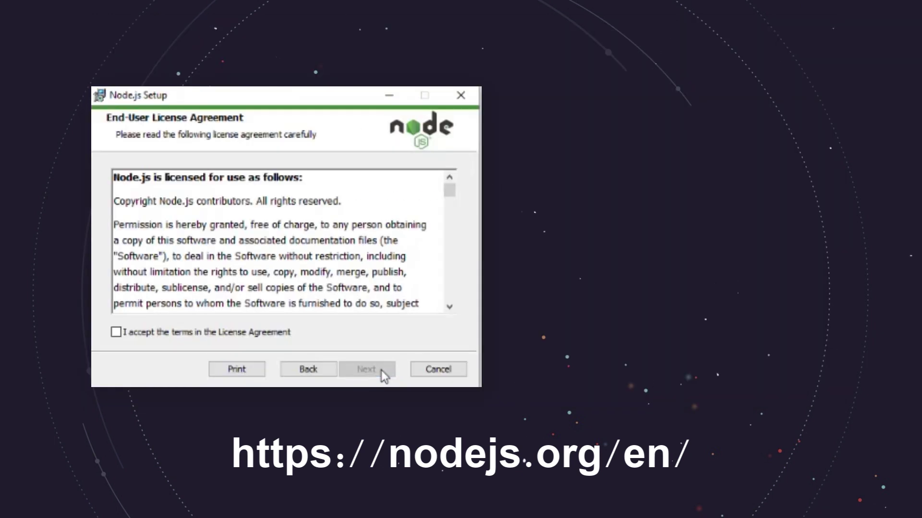
click(382, 376)
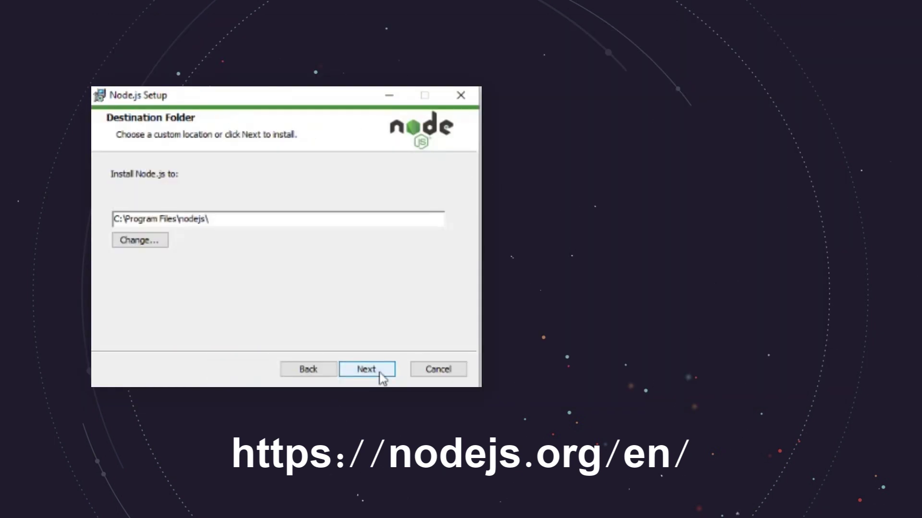
click(382, 376)
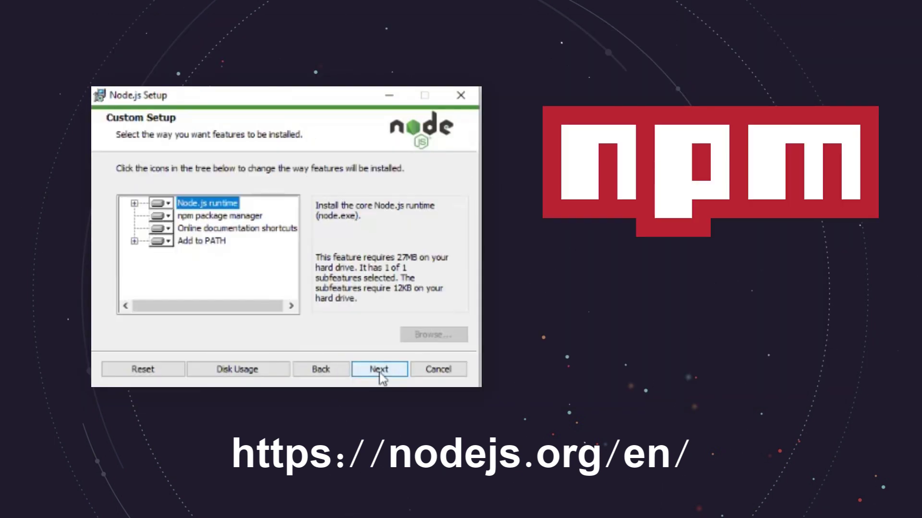
click(381, 374)
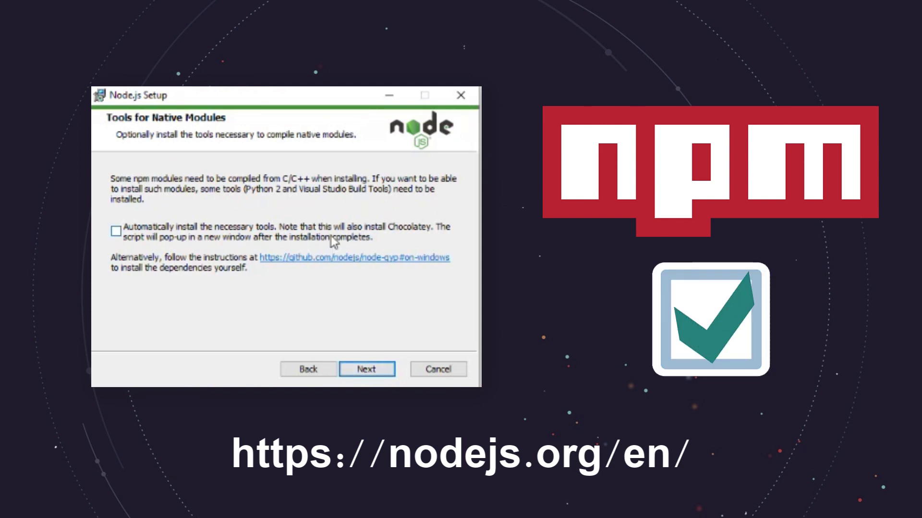
click(366, 368)
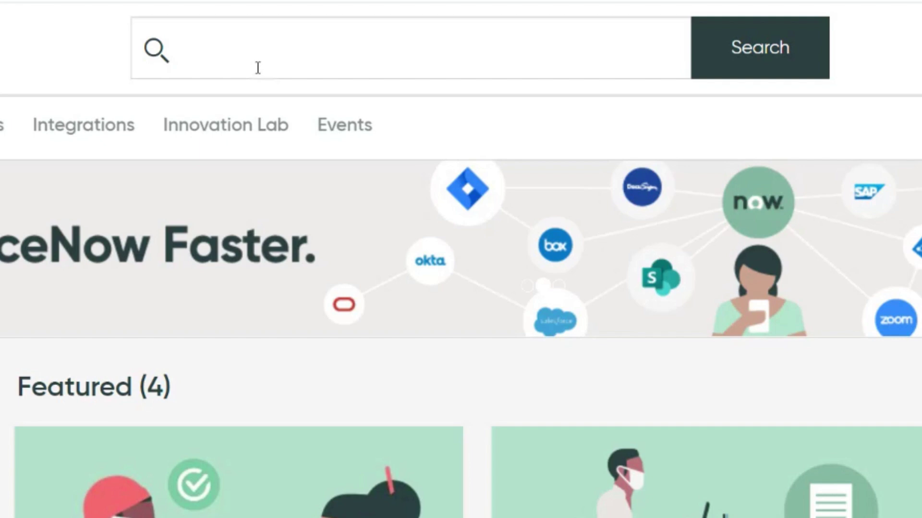
Search the Store for 'servicenow cli' and download ServiceNow CLI, agreeing to its terms.
click(331, 63)
text(servicenow cli)
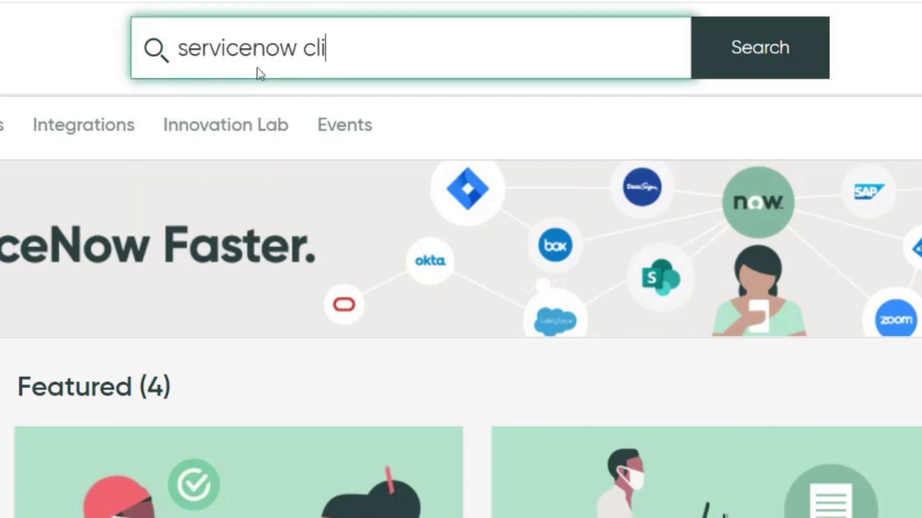
key(Return)
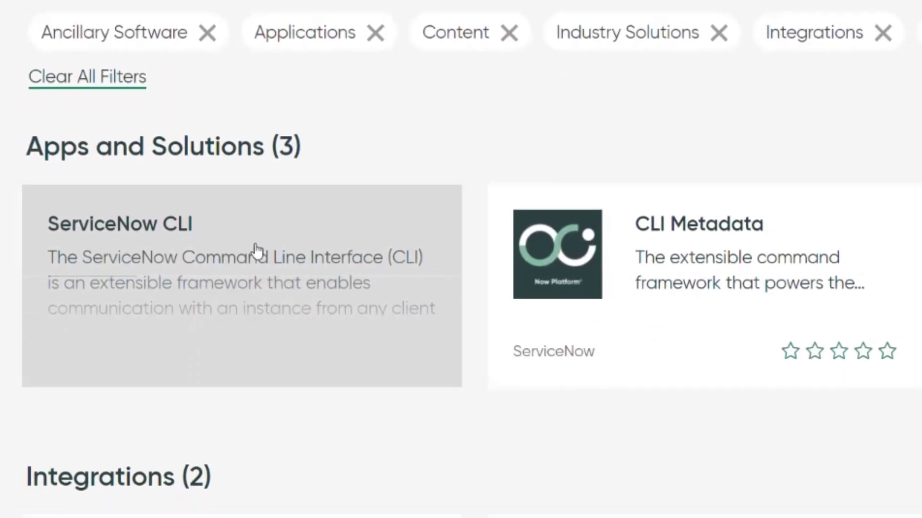
click(275, 446)
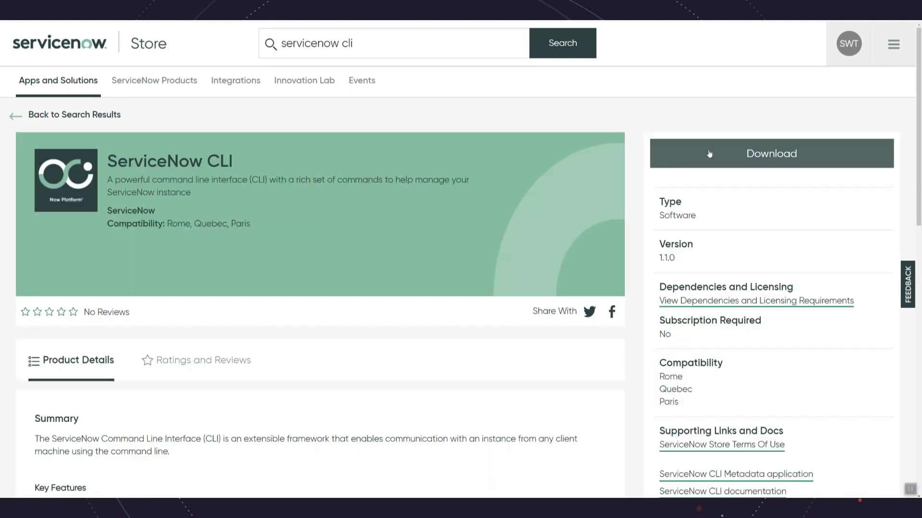
click(709, 153)
click(587, 186)
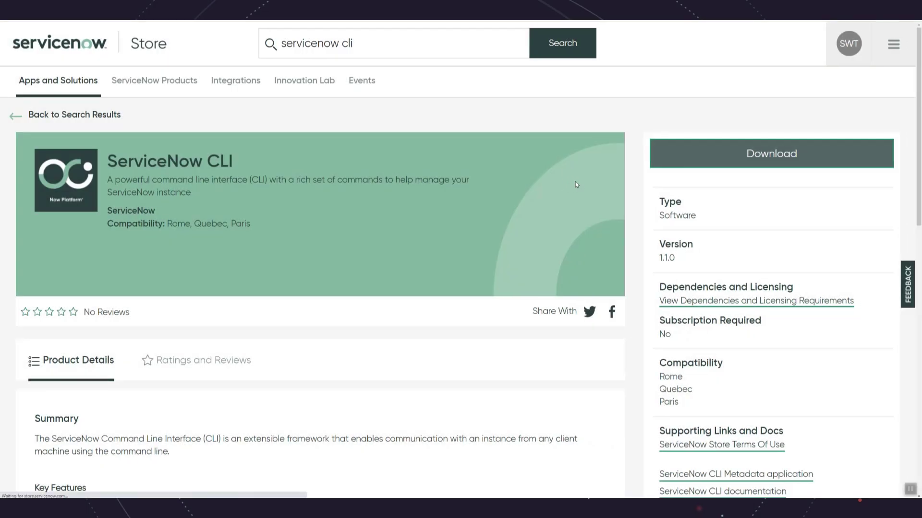
Run ServiceNow CLI Setup, accepting the license, keeping C:\Program Files and Add to PATH.
click(372, 393)
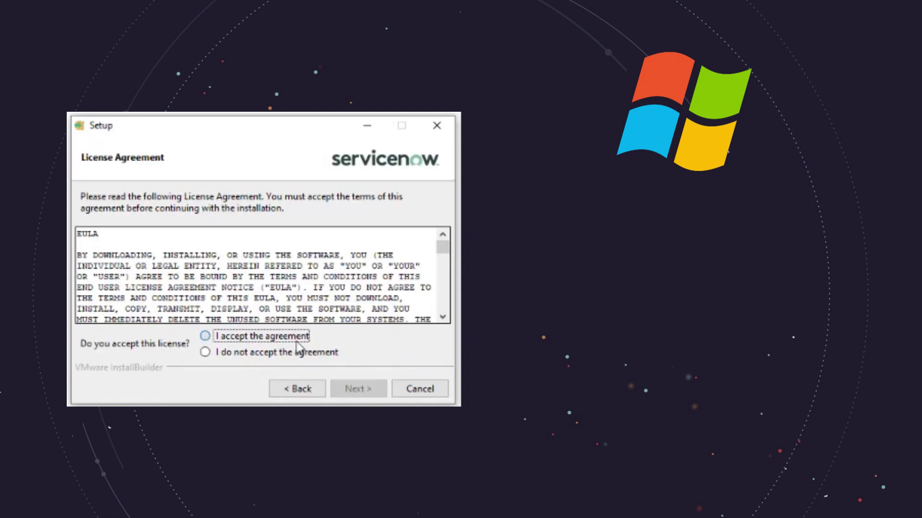
click(362, 391)
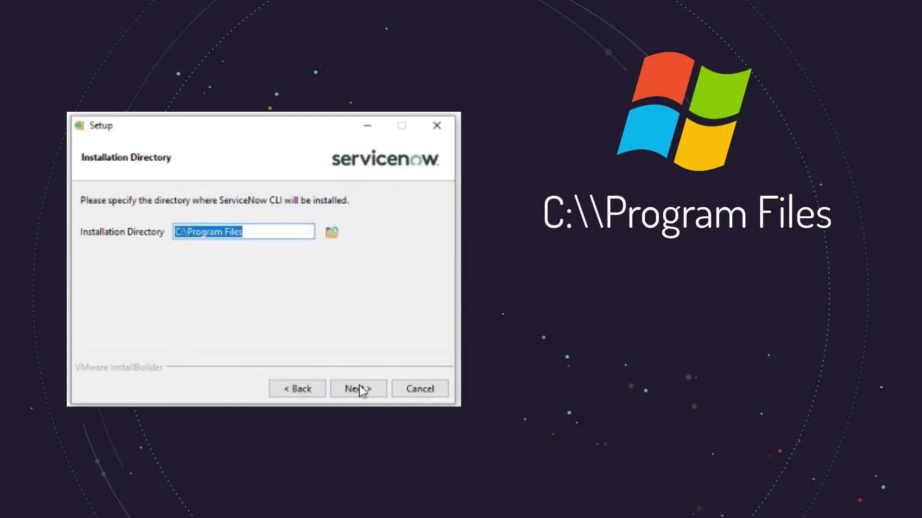
click(362, 391)
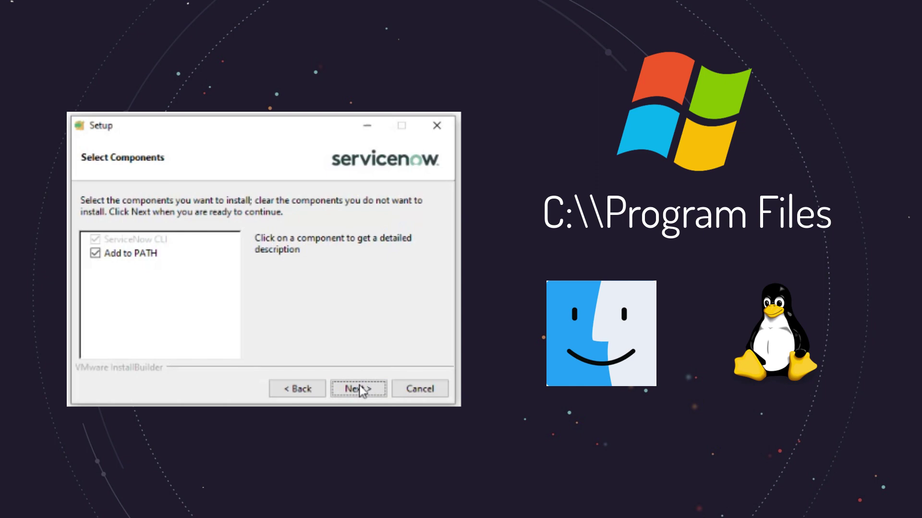
click(362, 391)
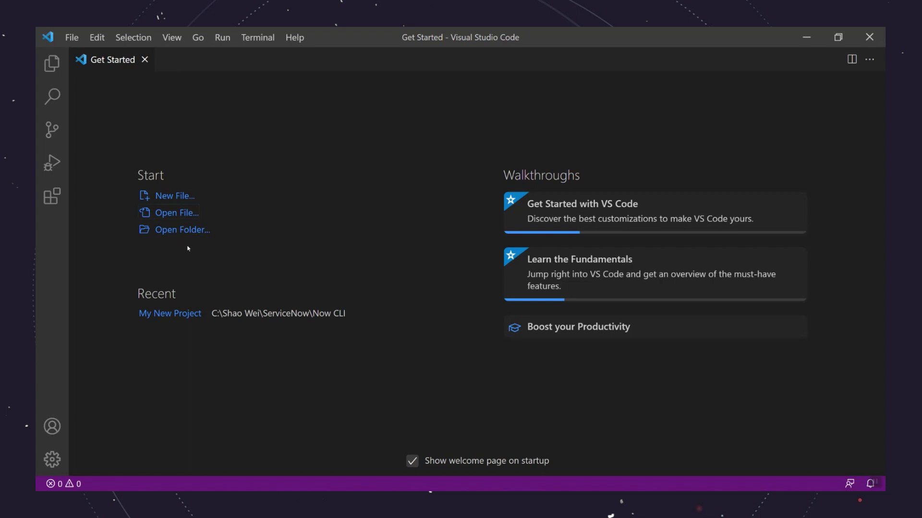
Create a new 'Shao Component' folder and open it as the workspace.
click(182, 229)
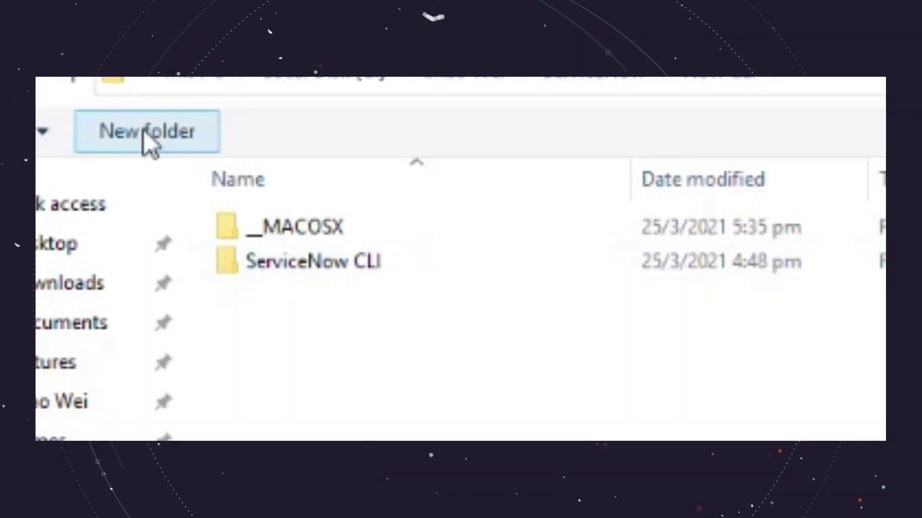
click(148, 133)
text(Shao Compon)
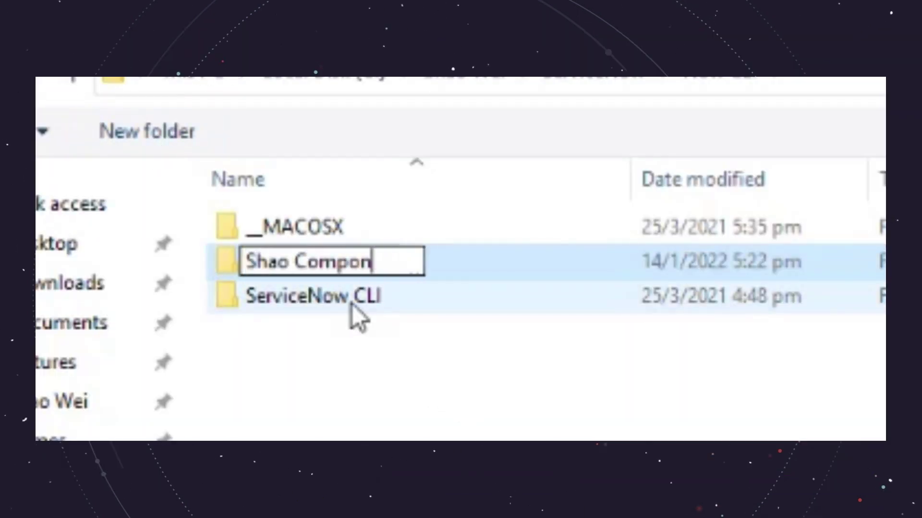
text(ent)
key(Return)
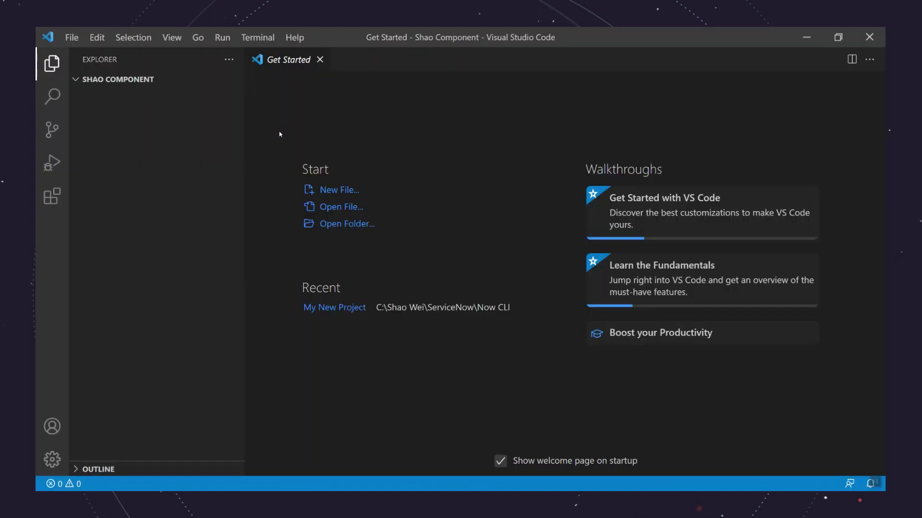
In a new terminal, confirm npm is 6.13.4 and Node is v12.16.1.
click(257, 37)
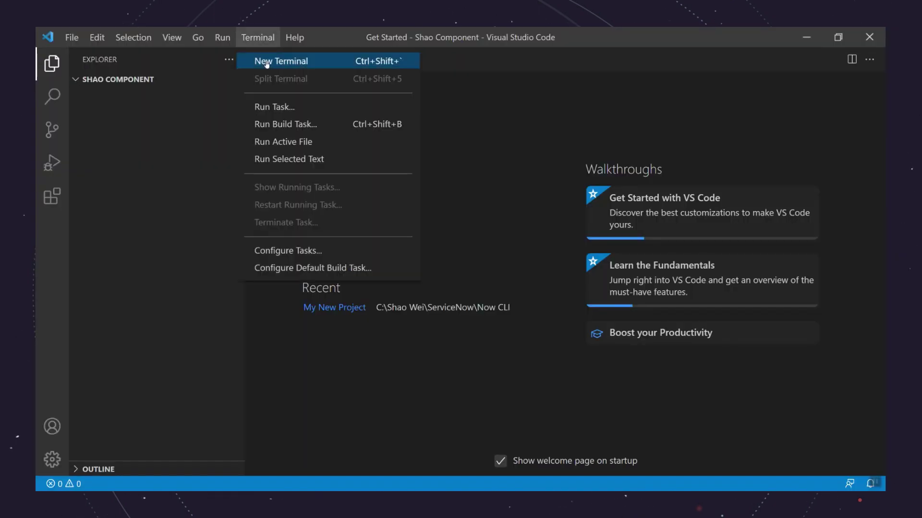
click(281, 63)
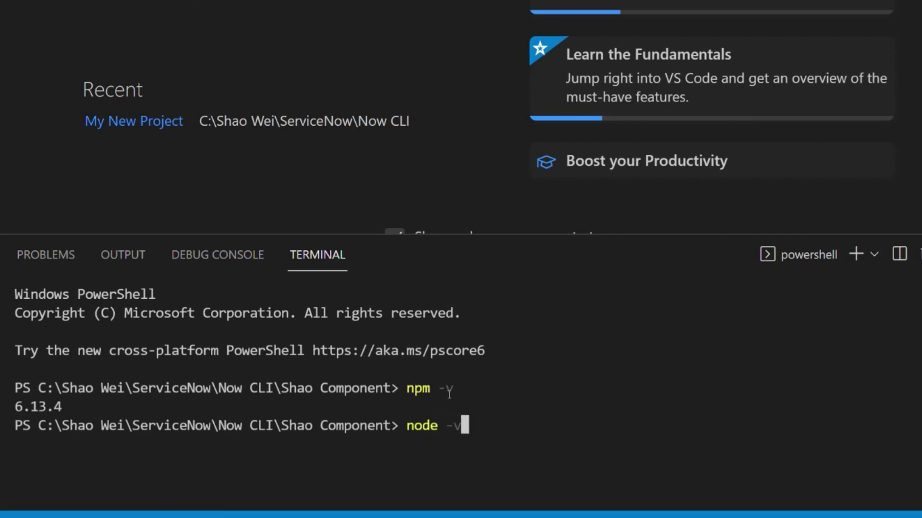
key(Return)
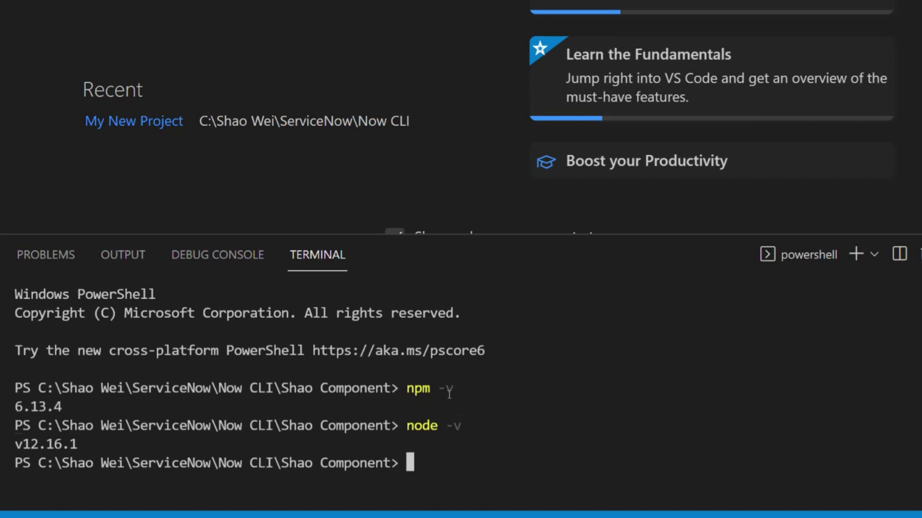
text(snc extension a)
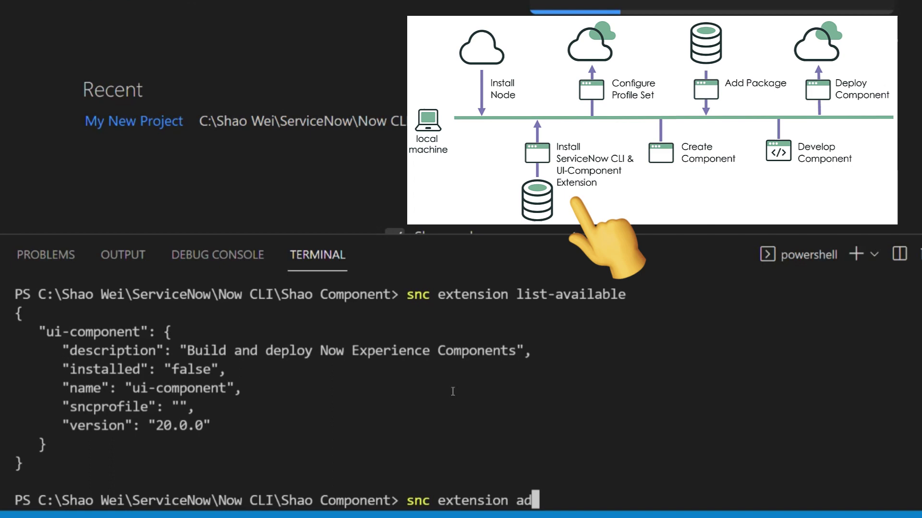
text(d --name ui-comp)
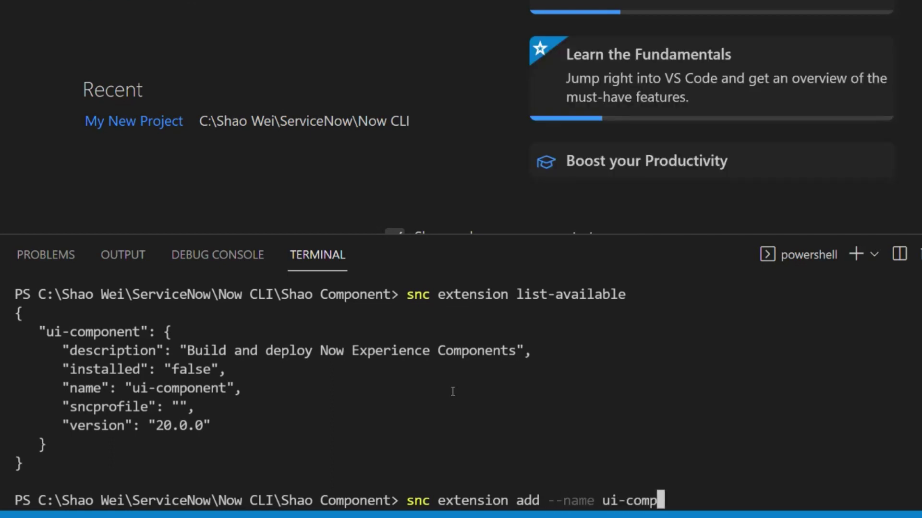
text(onent)
Run 'snc extension add --name ui-component' and wait for the install to succeed.
key(Return)
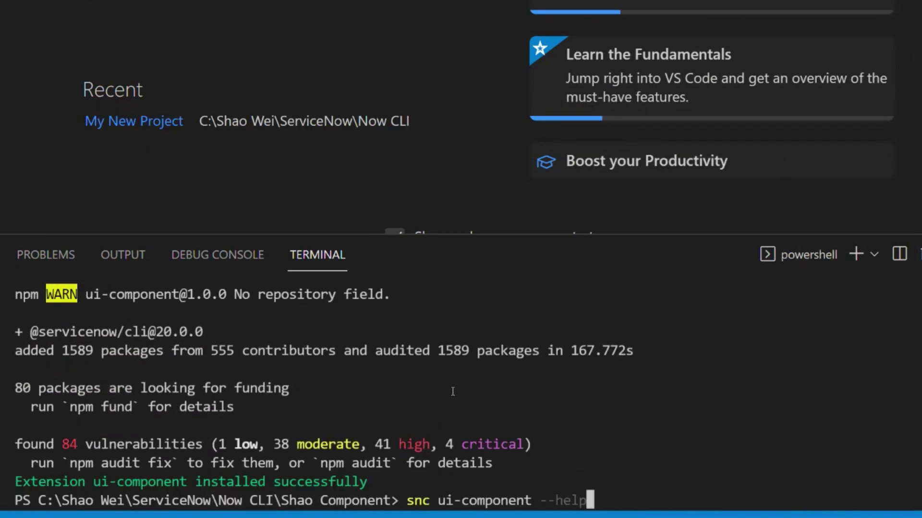
Show ui-component help, then save a swt4demo default profile with Basic login and JSON output.
key(Return)
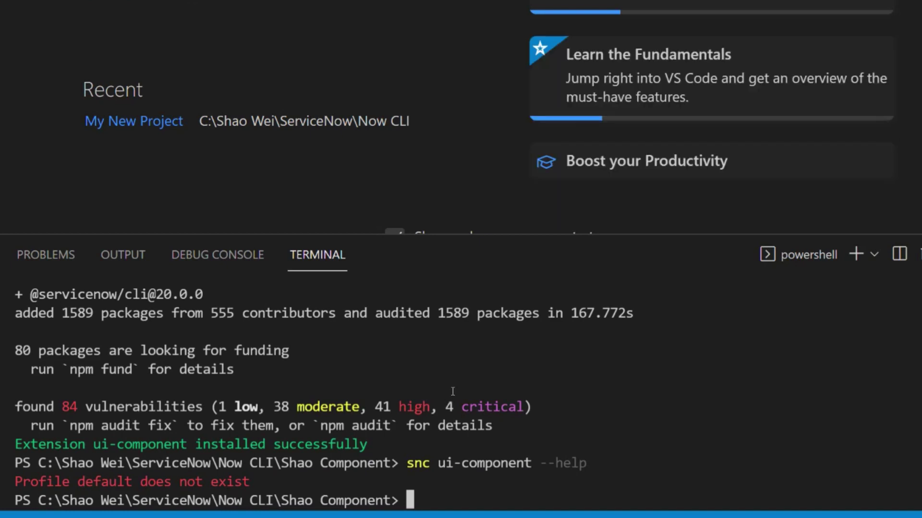
text(snc configure)
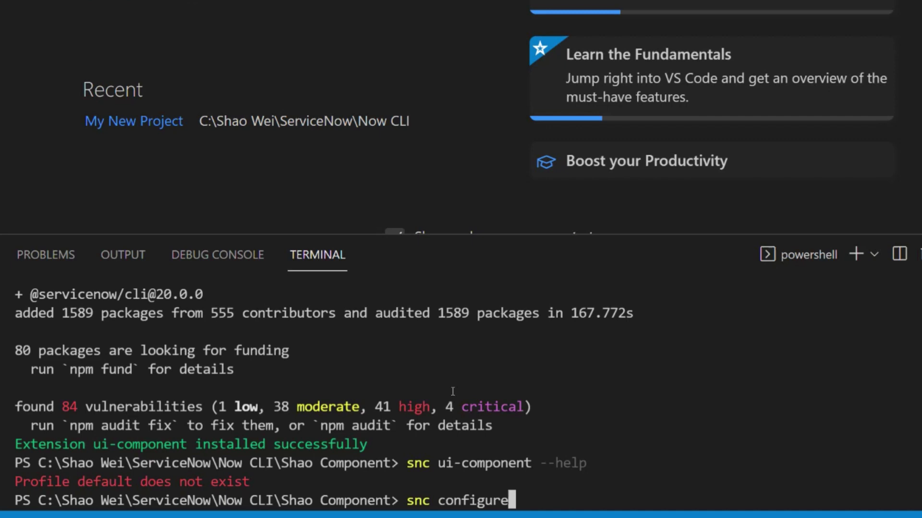
text( profile set)
key(Return)
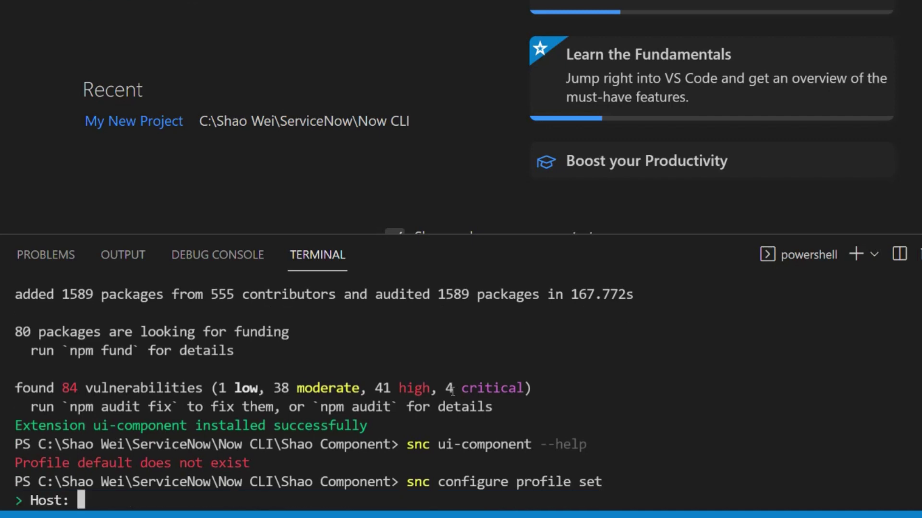
text(https://swt4demo.service-now.com/)
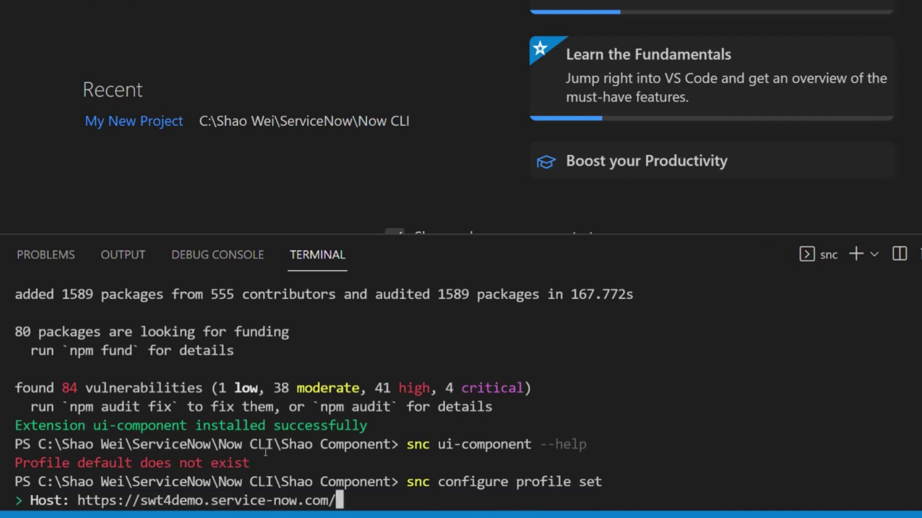
key(Return)
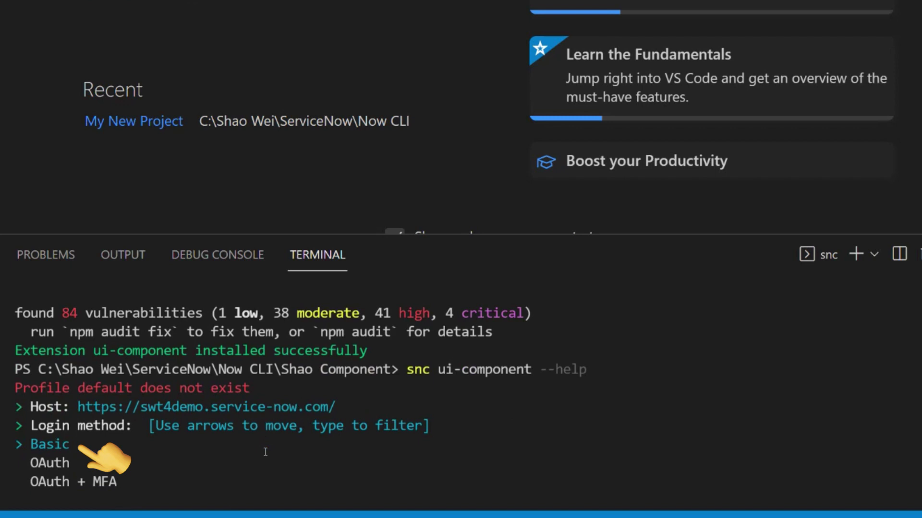
key(Return)
text(admin)
key(Return)
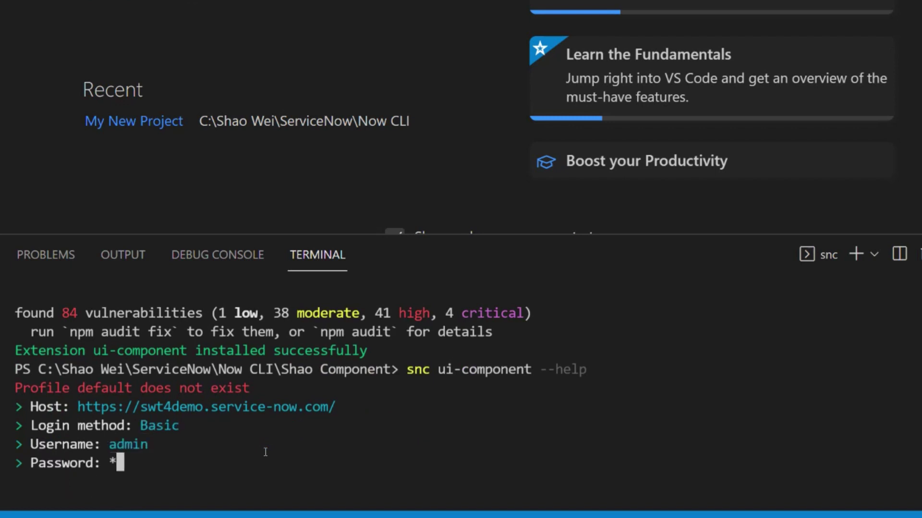
text(************)
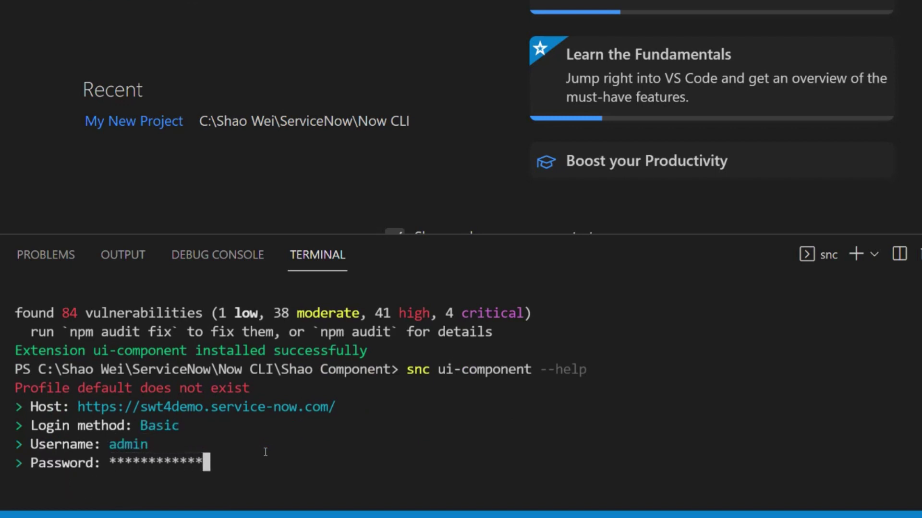
key(Return)
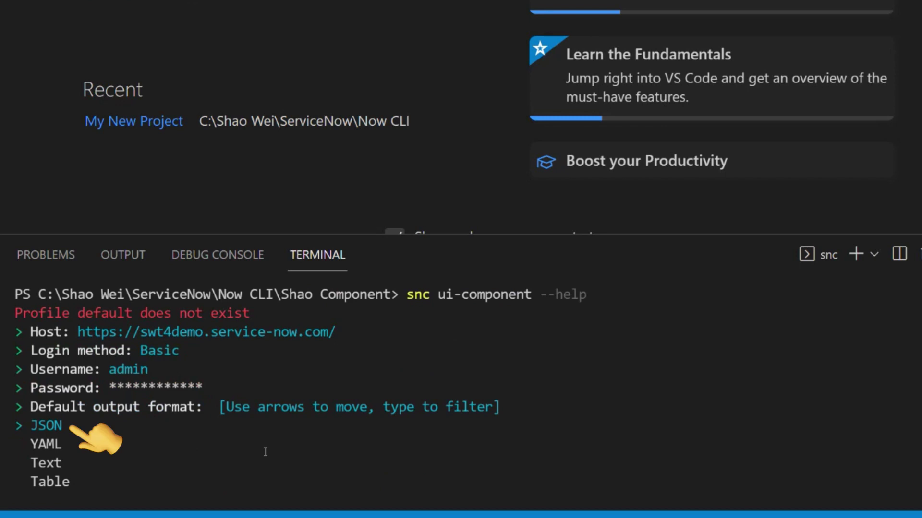
key(Return)
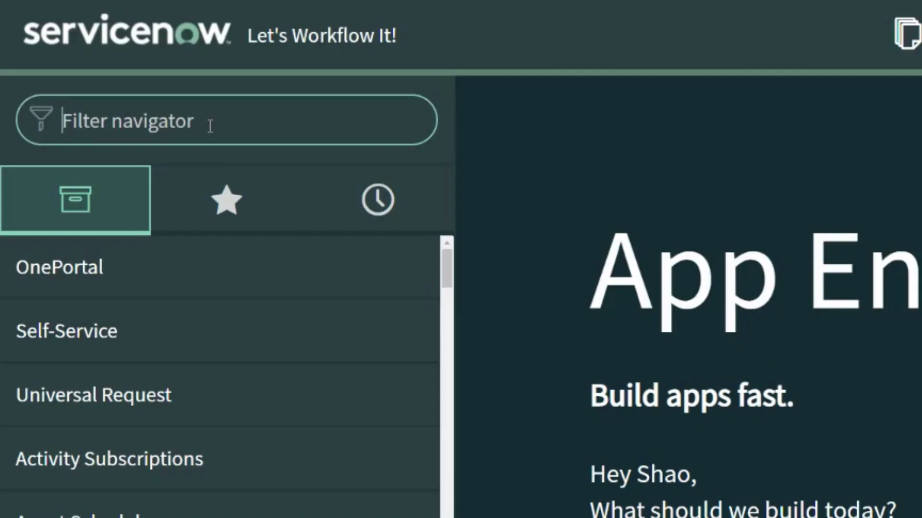
text(sys_pro)
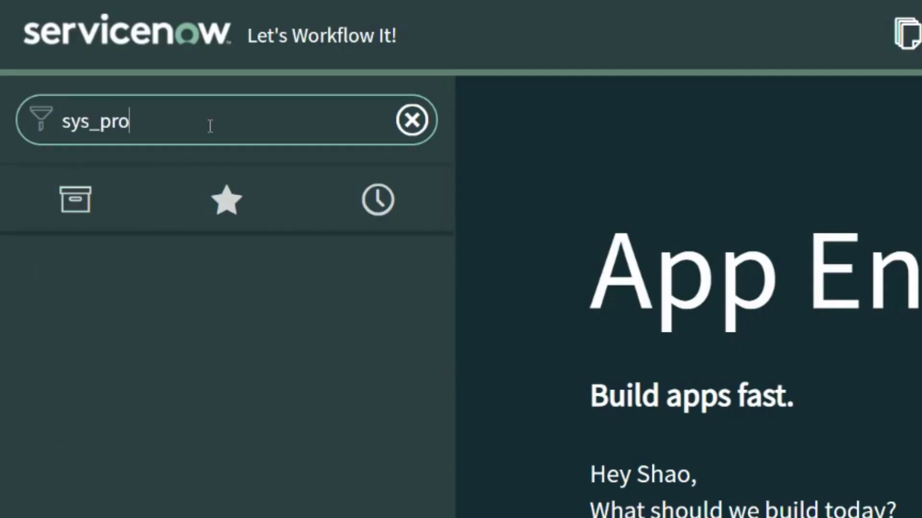
text(perties.list)
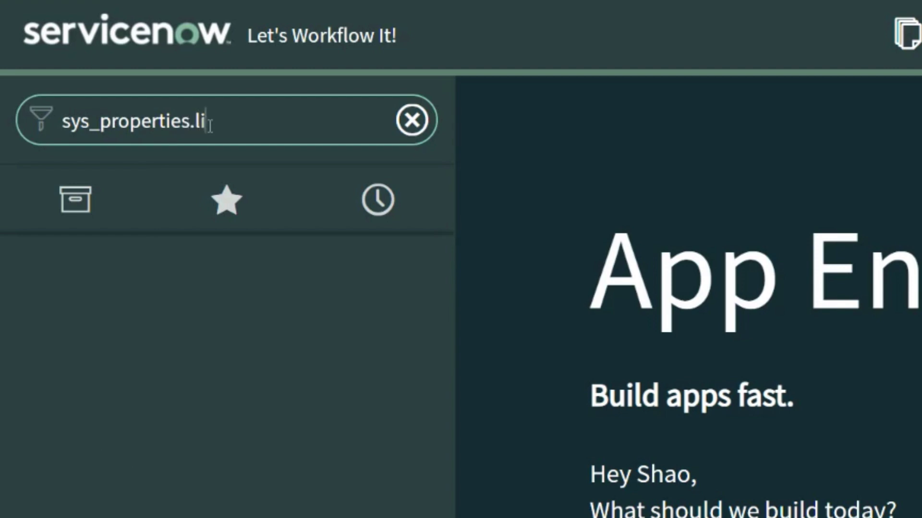
Filter sys_properties.list by name to glide.appcreator.company.code, showing value snc.
key(Return)
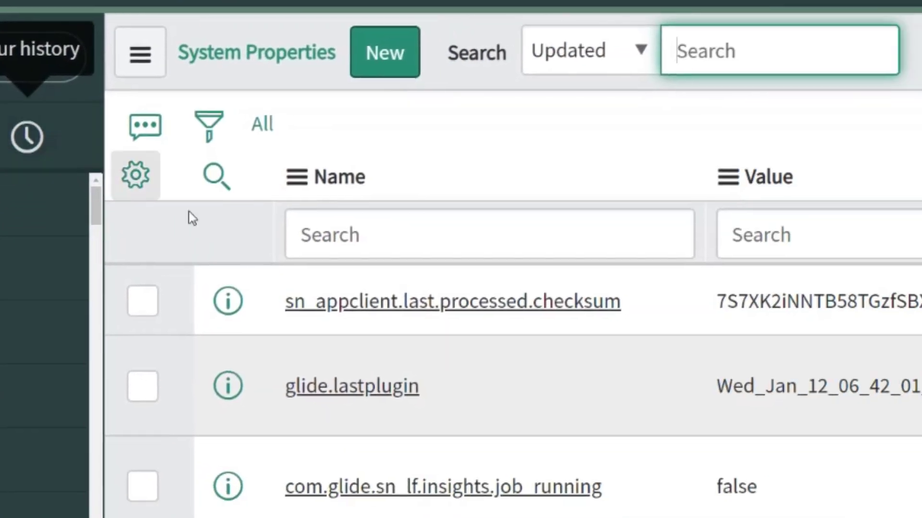
click(720, 284)
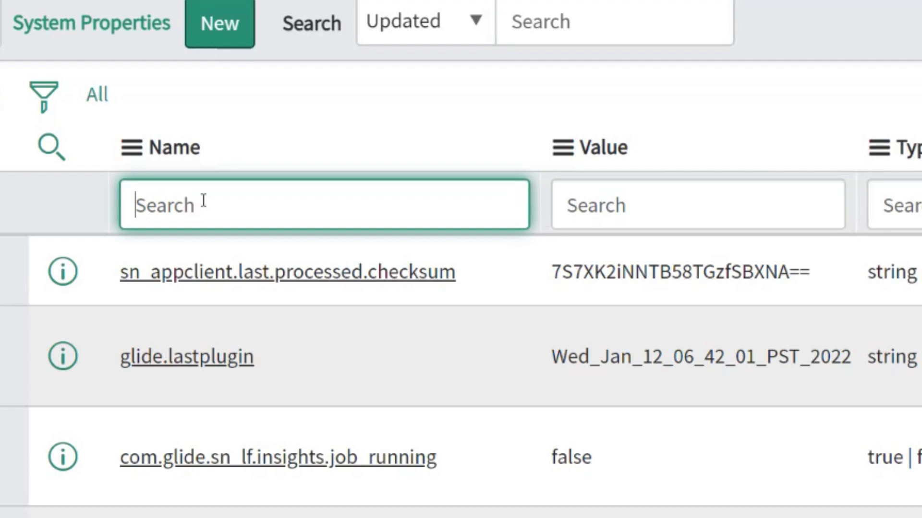
text(glide)
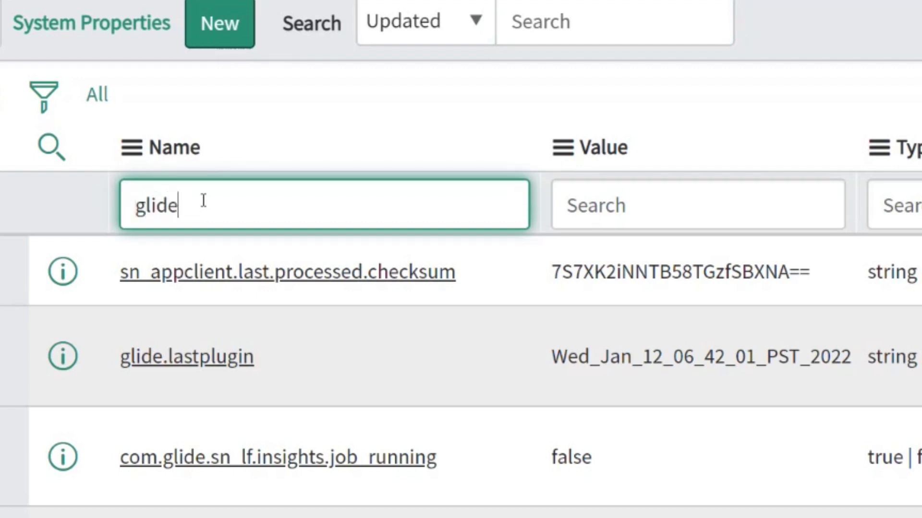
text(.app)
text(creator.company.code)
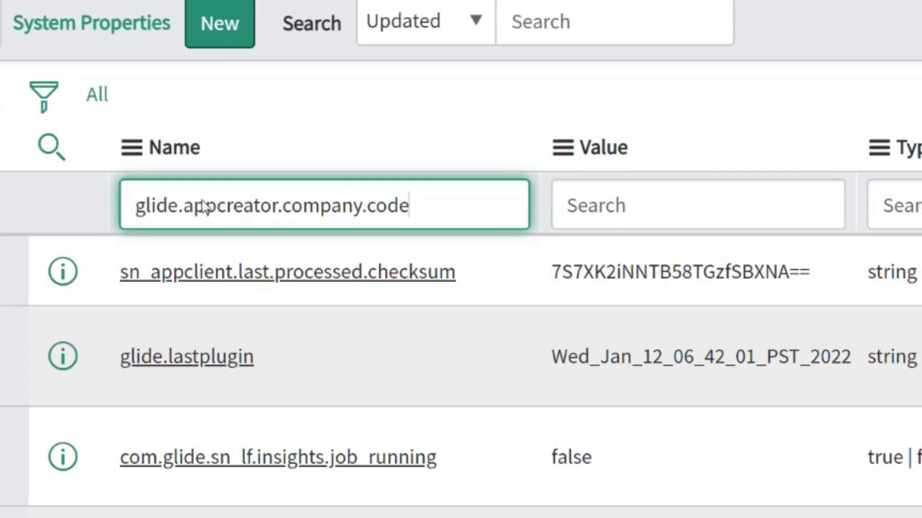
key(Return)
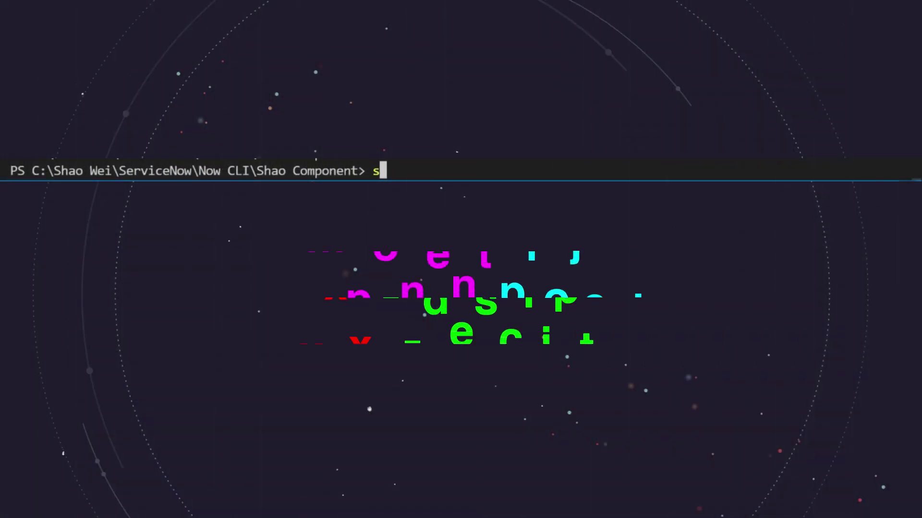
text(u)
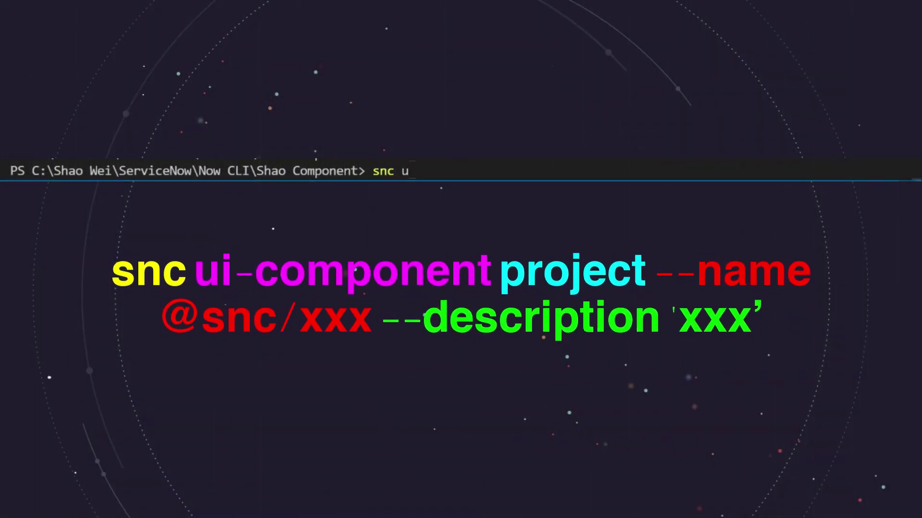
text(i-componen)
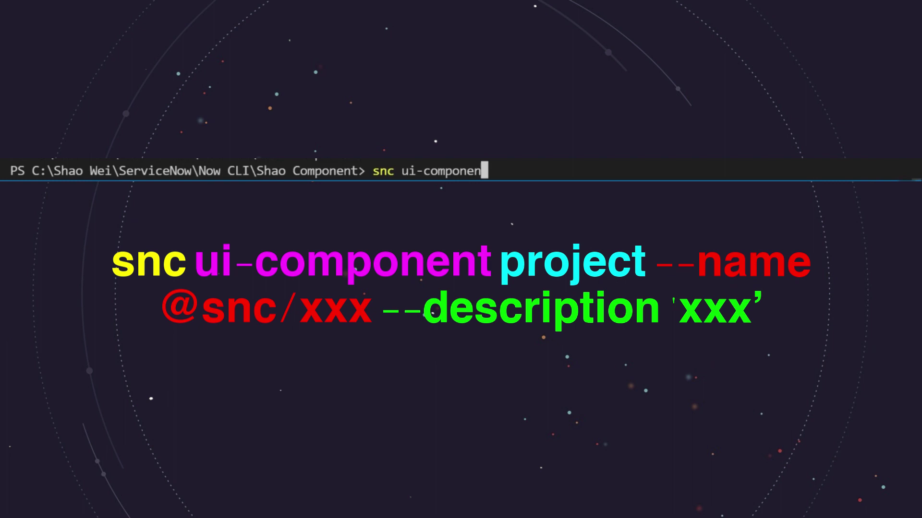
text(t project --name )
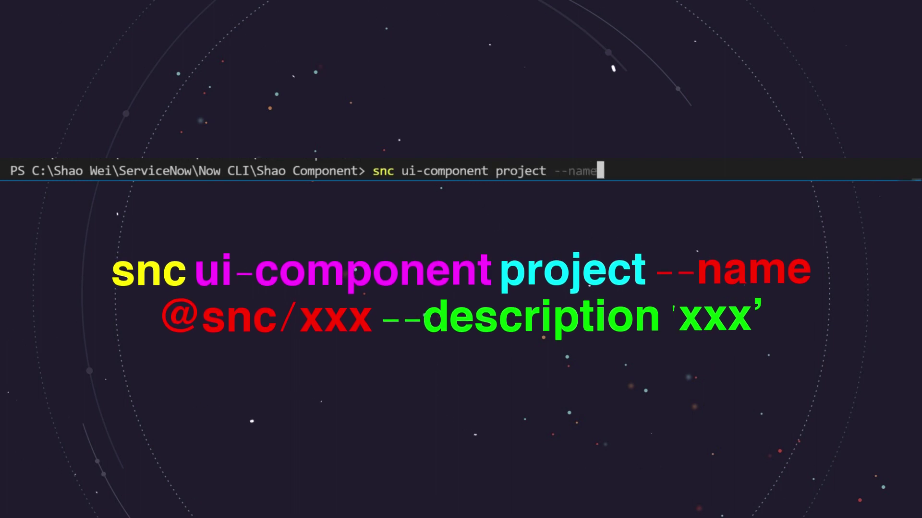
text(@snc/)
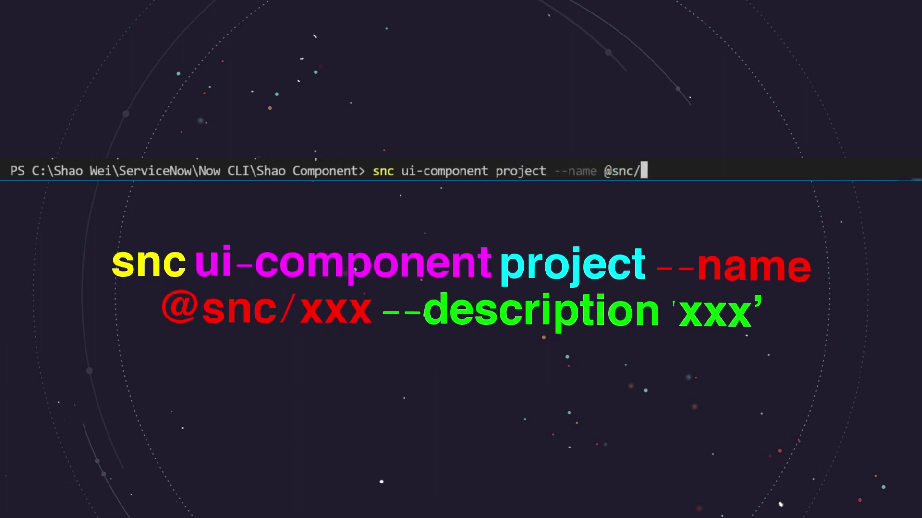
text(sample-component --description )
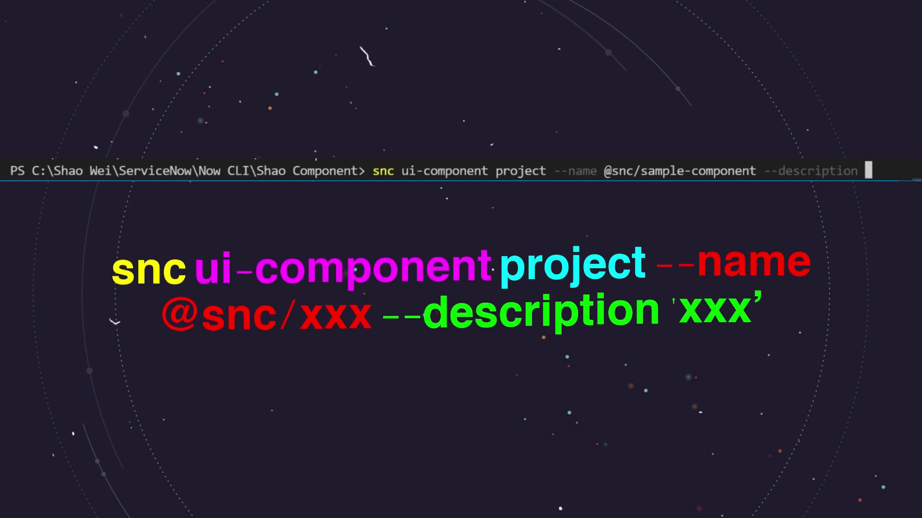
text('test')
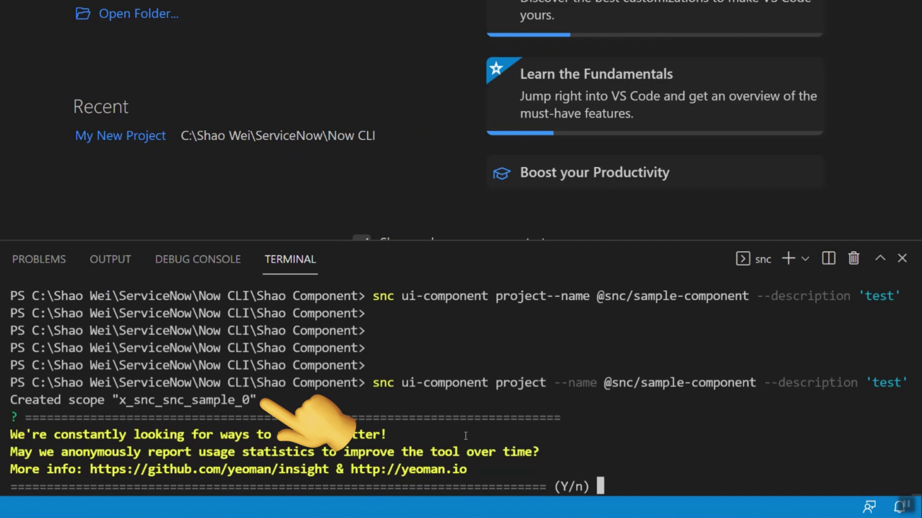
text(n)
Answer n to Yeoman's usage-statistics prompt so the project scaffolding finishes.
key(Return)
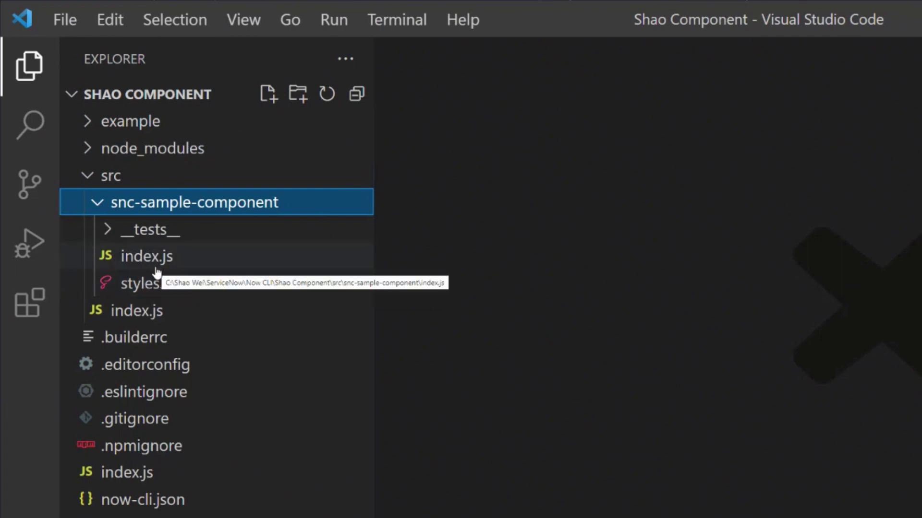
Open index.js in the src/snc-sample-component folder.
click(147, 257)
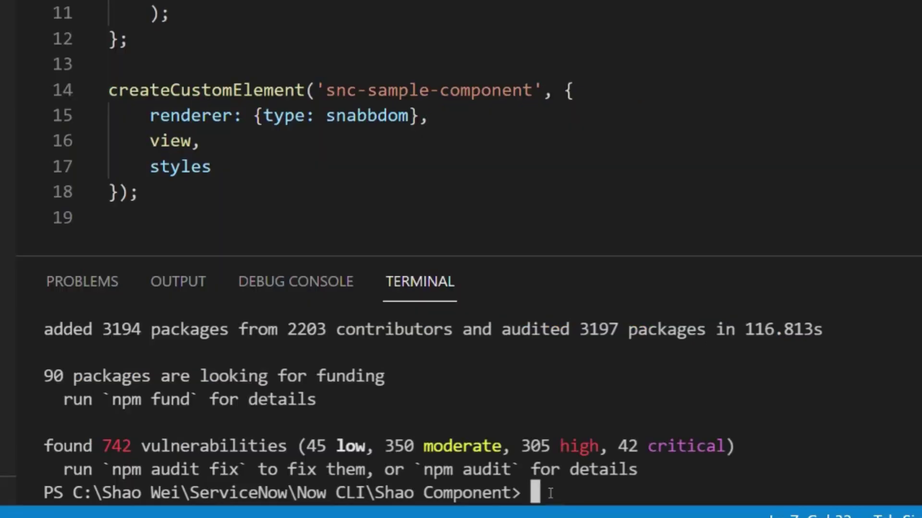
text(sn)
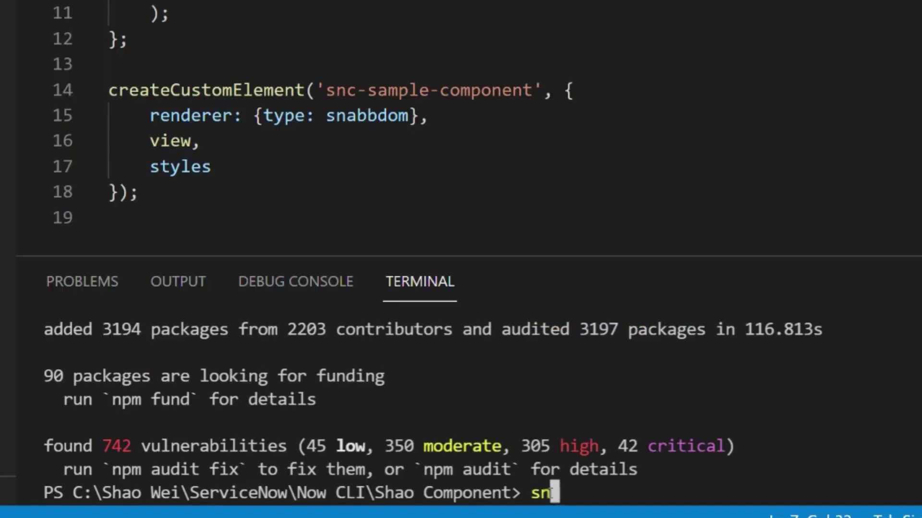
text(c ui-component develop)
Start the component's dev server with snc ui-component develop and check the localhost:8081 address.
key(Return)
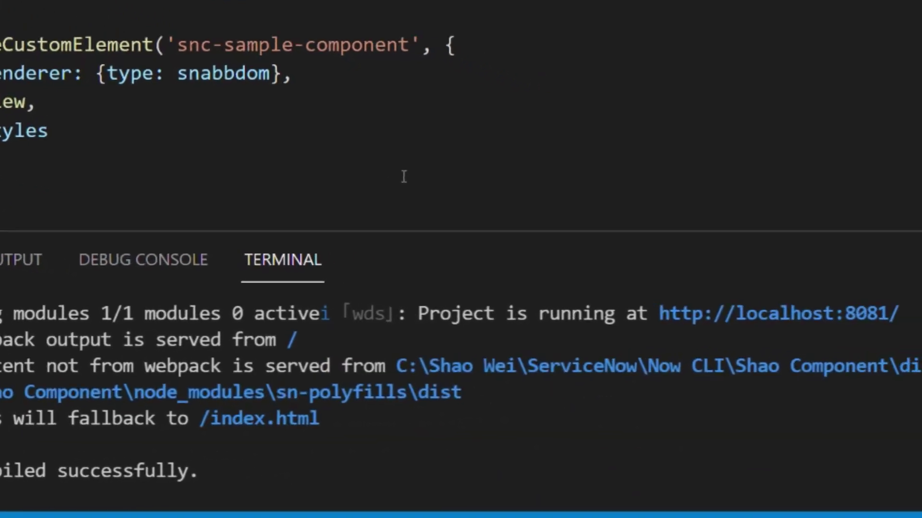
drag(753, 280, 609, 279)
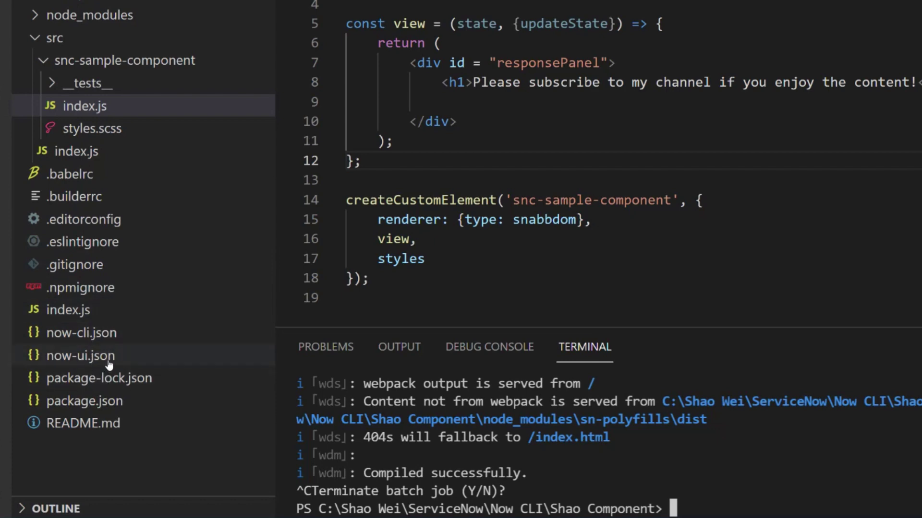
In now-ui.json, change the label to Shao's Component and the description to Simple component.
click(81, 355)
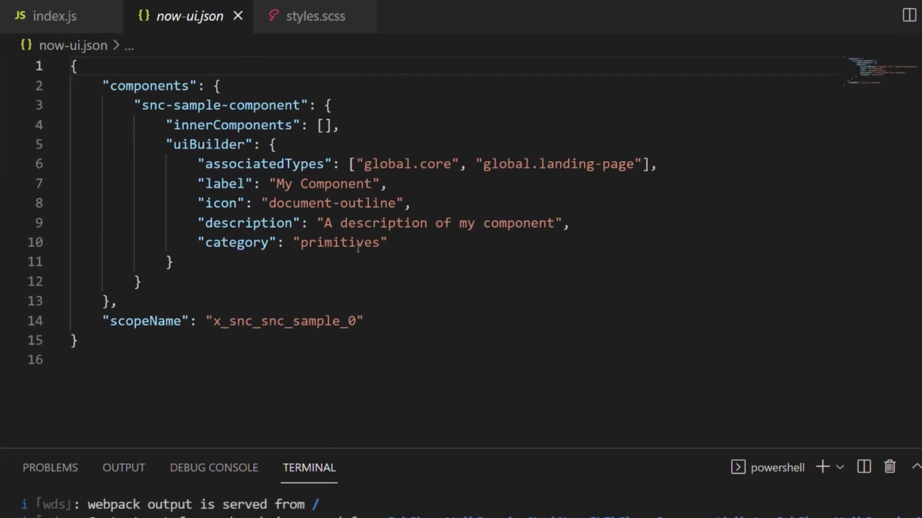
drag(277, 184, 403, 184)
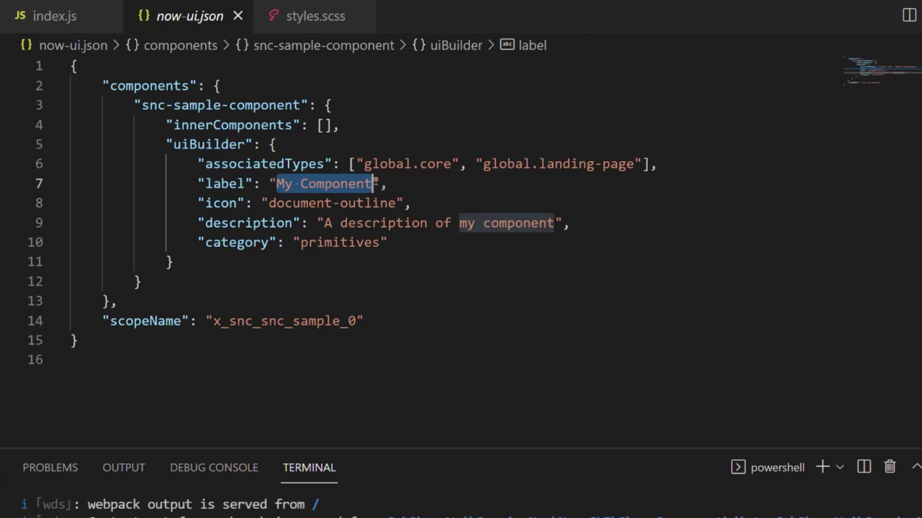
text(Shao's Component)
drag(326, 223, 555, 223)
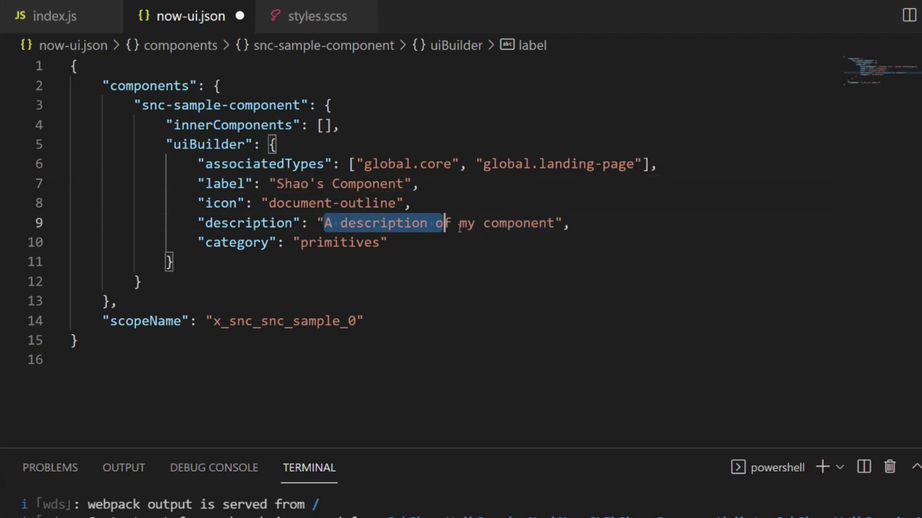
text(Simple component)
key(Down)
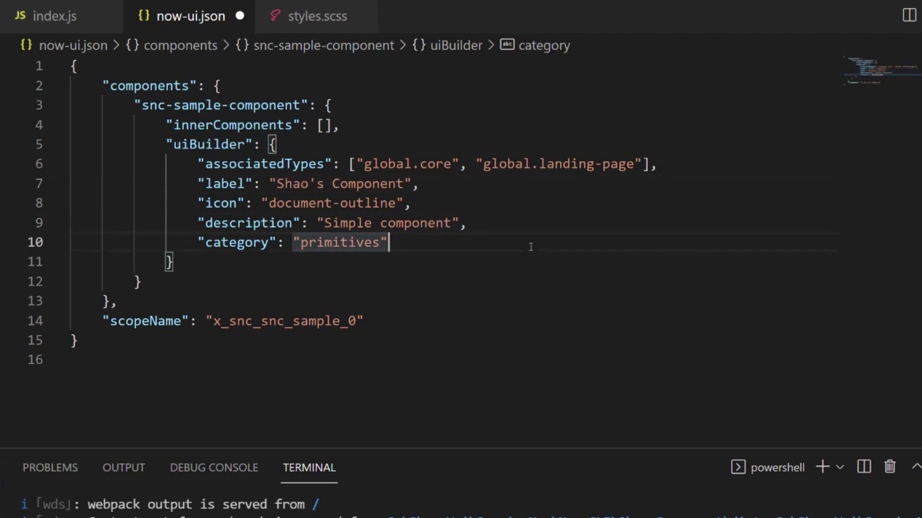
click(534, 226)
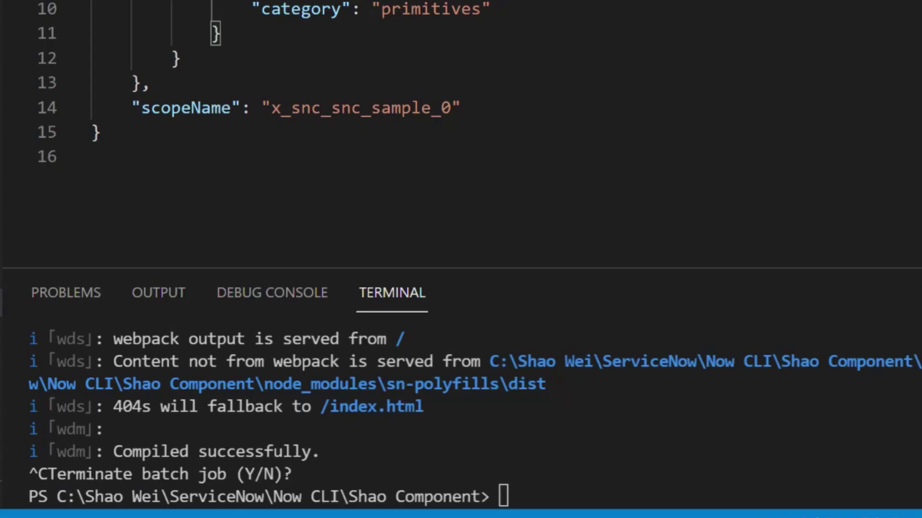
Deploy the component to the swt4demo instance with snc ui-component deploy --open --force.
click(537, 500)
text(snc)
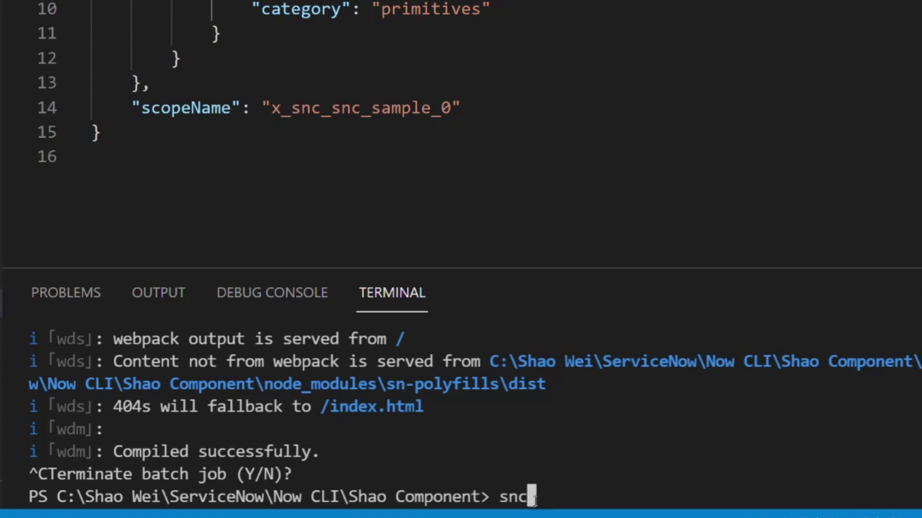
text( ui-component de)
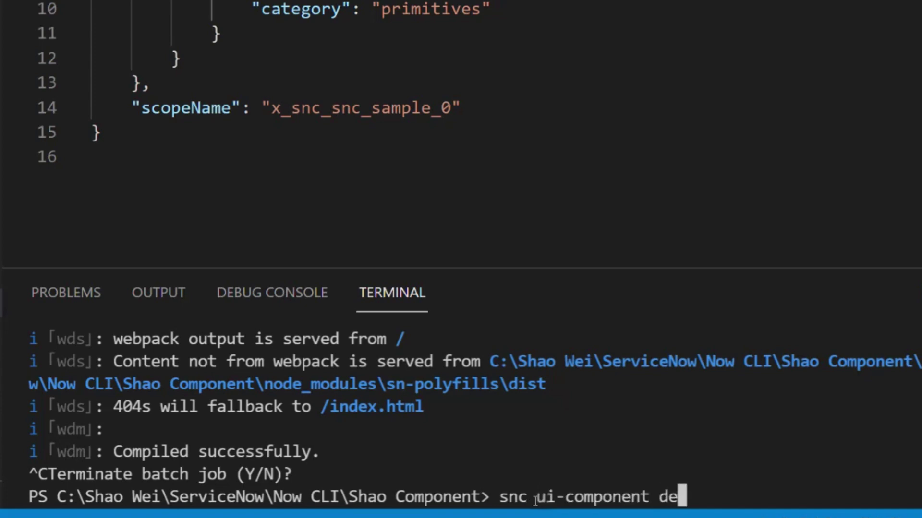
text(ploy --open --fo)
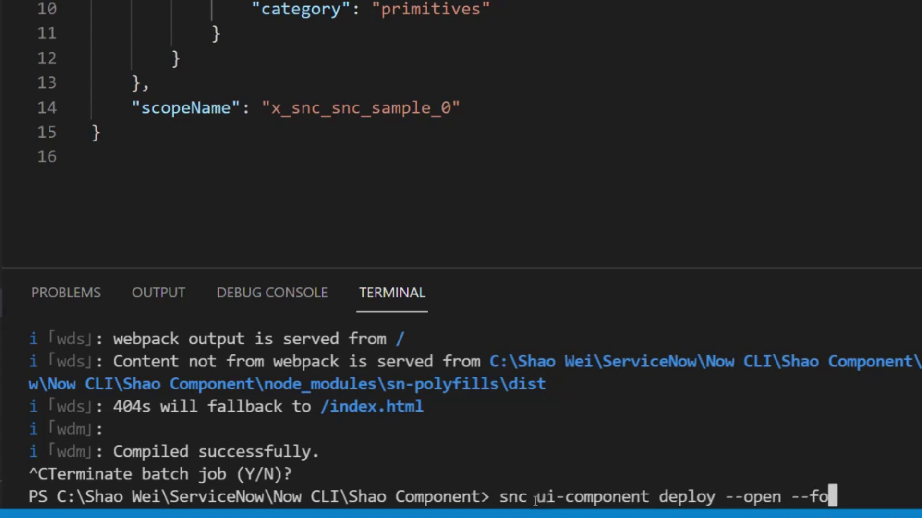
text(rce)
key(Return)
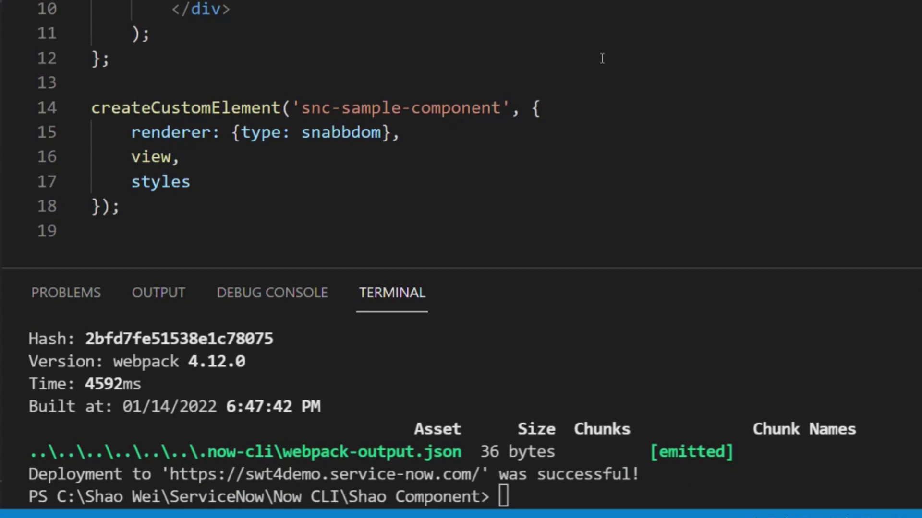
click(328, 7)
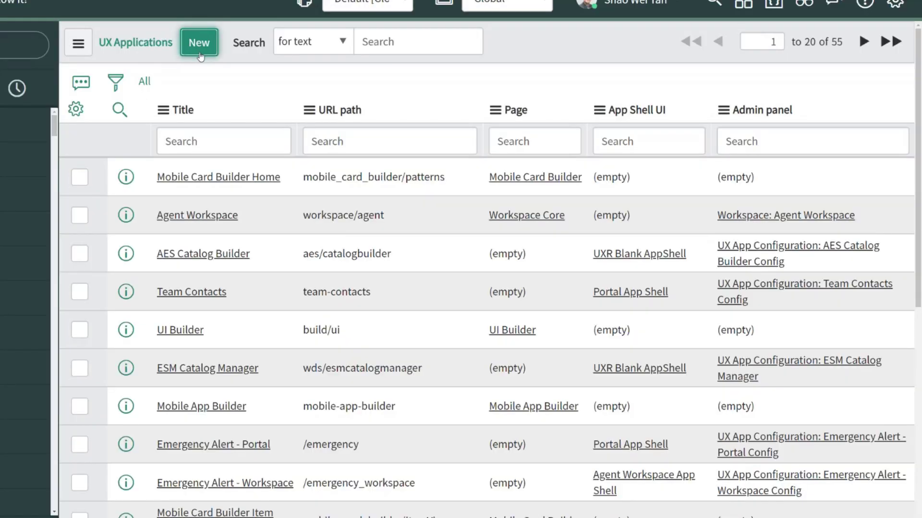
Start a new record from the ServiceNow UX Applications list.
click(199, 43)
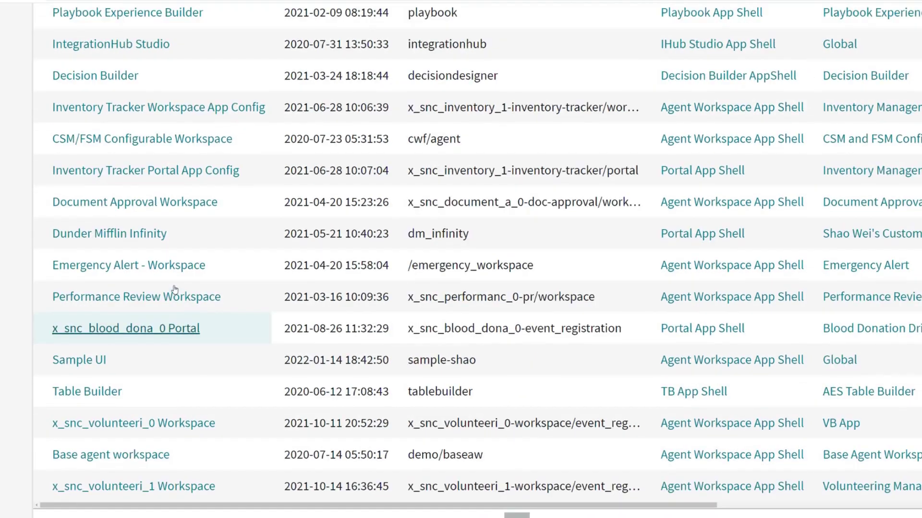
Open Sample UI in UI Builder and create a page named samplepage at /now/sample-shao/samplepage.
click(79, 359)
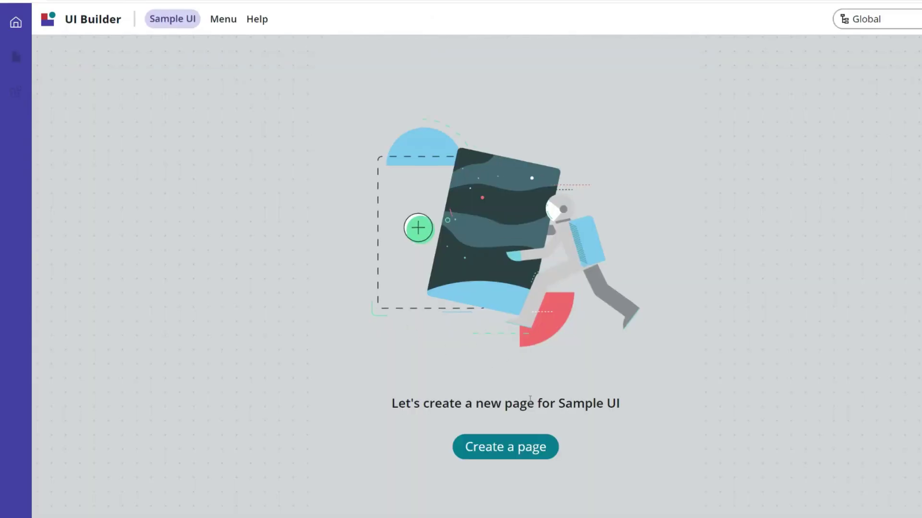
click(505, 446)
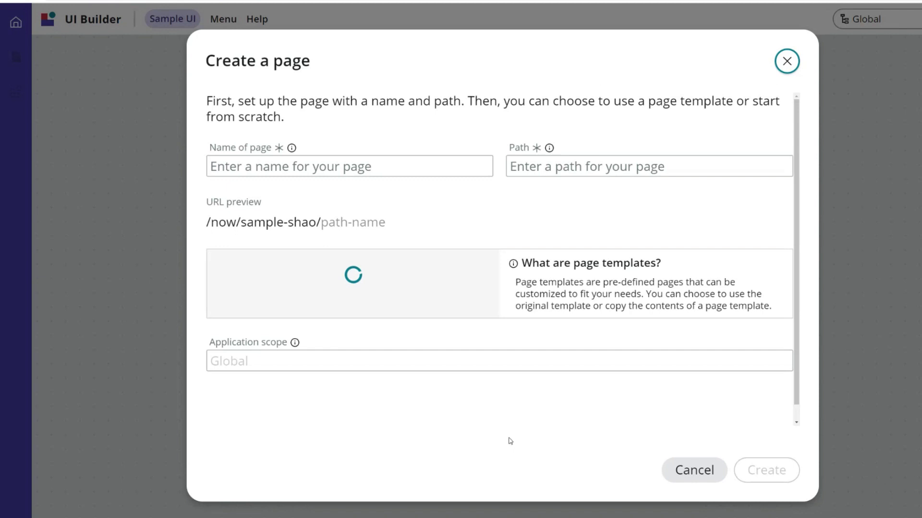
text(samplepage)
key(Return)
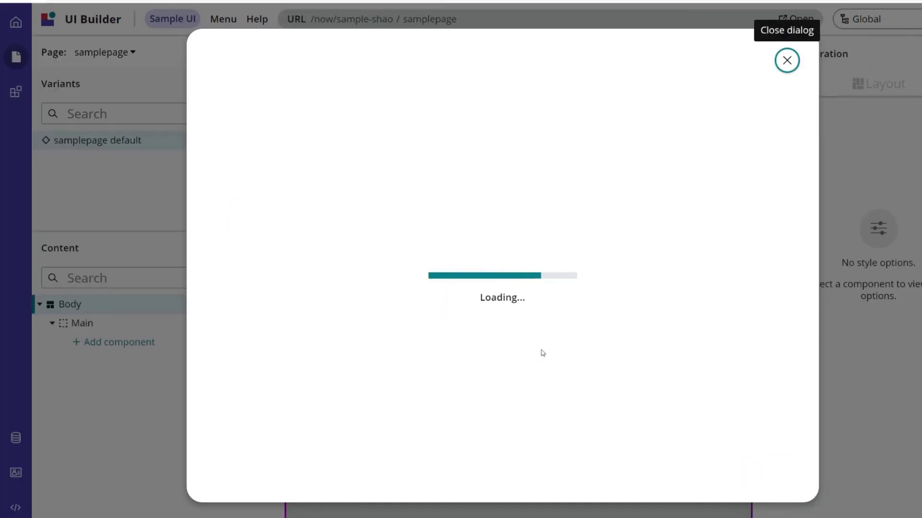
Add Shao's Component, showing hello world!, to samplepage's Main area and save the page.
click(774, 470)
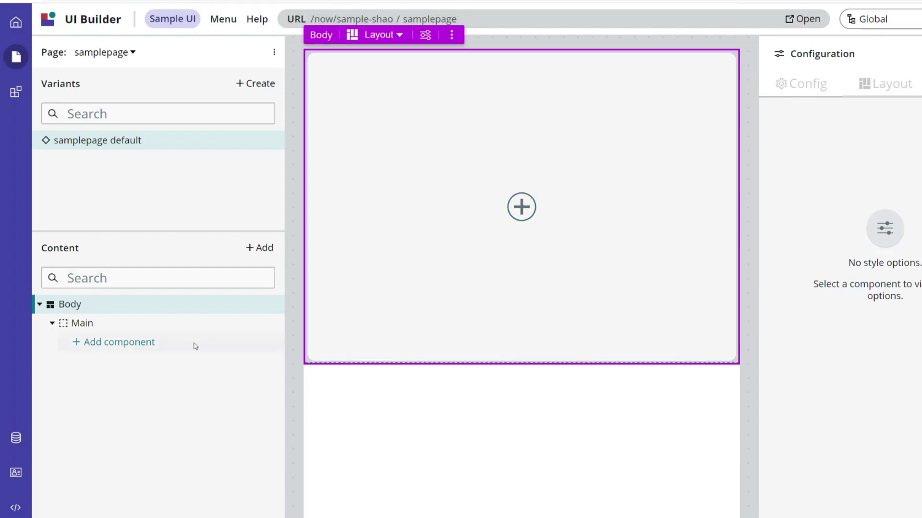
click(119, 342)
click(119, 341)
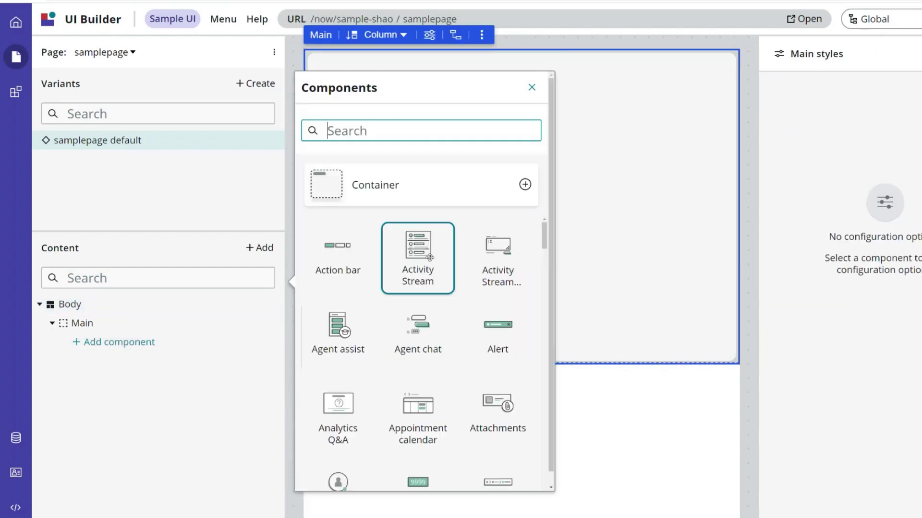
text(shao)
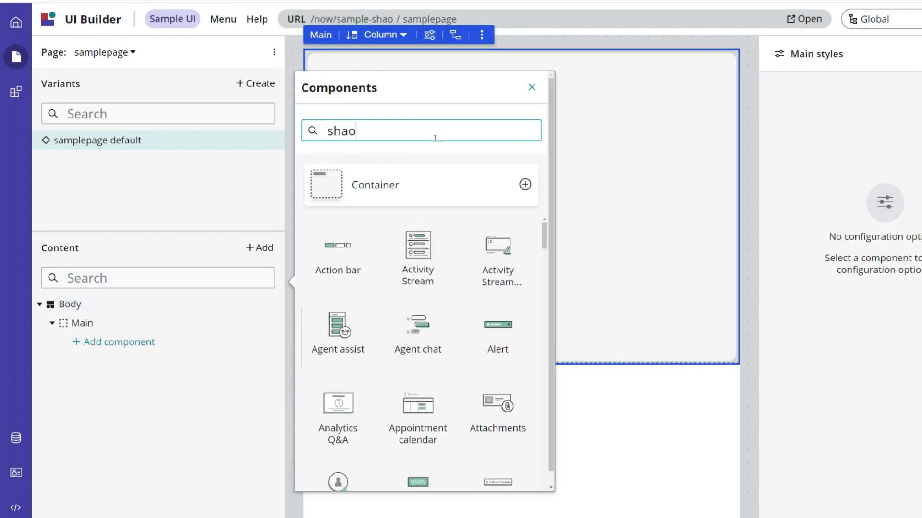
click(337, 258)
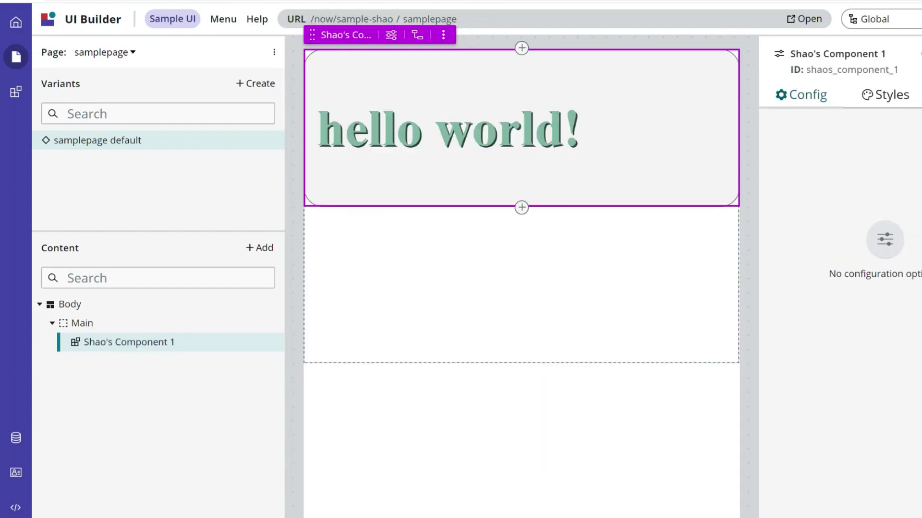
key(ctrl+s)
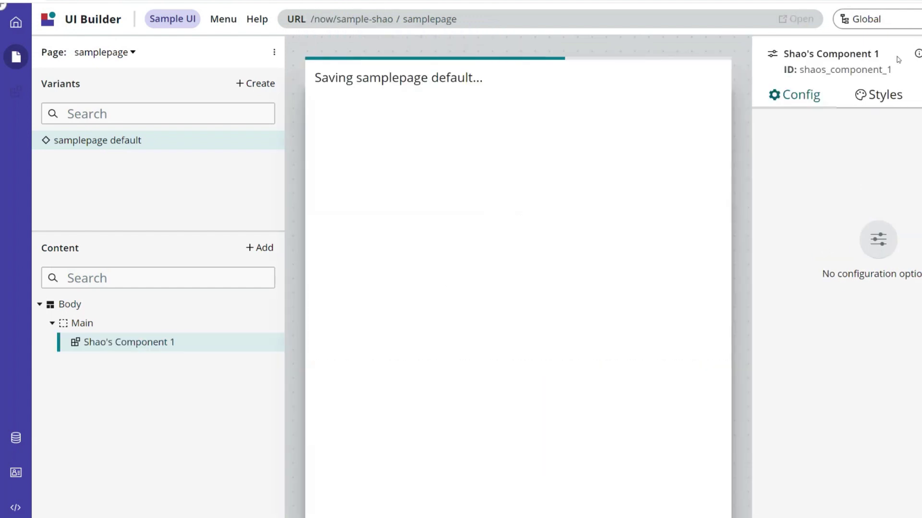